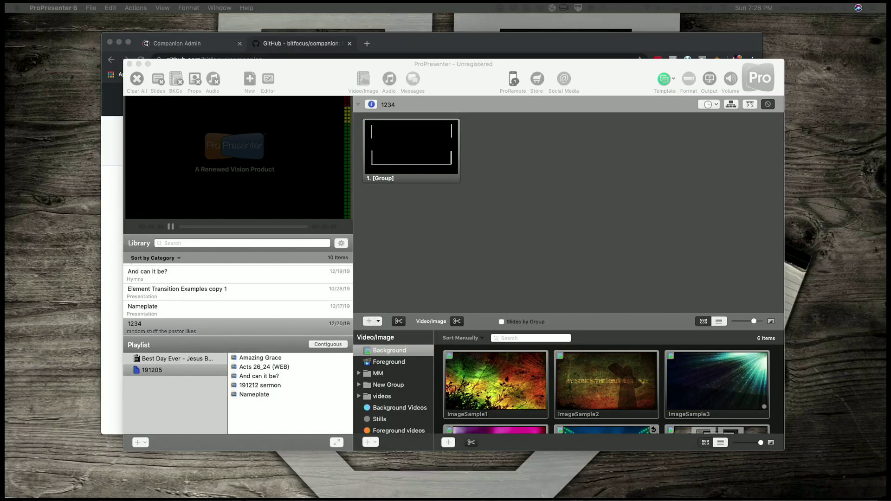
Show the Messages controls in ProPresenter and switch the preview to the stage display
click(485, 61)
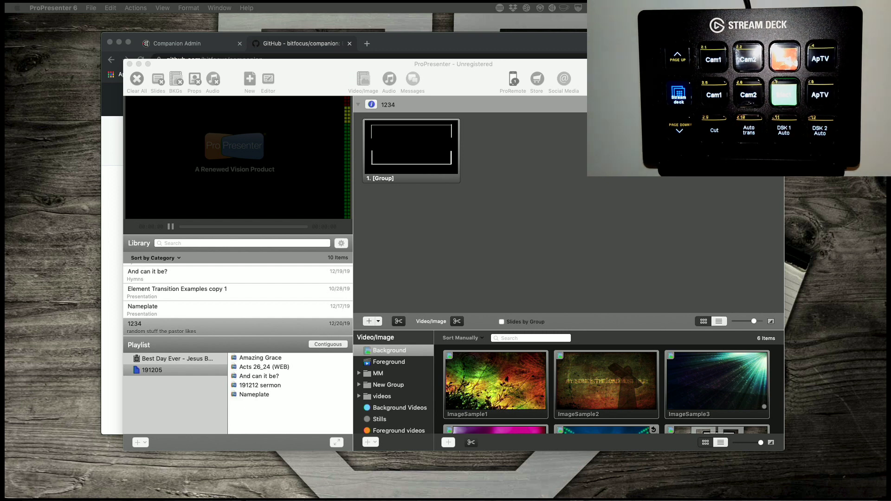
click(493, 69)
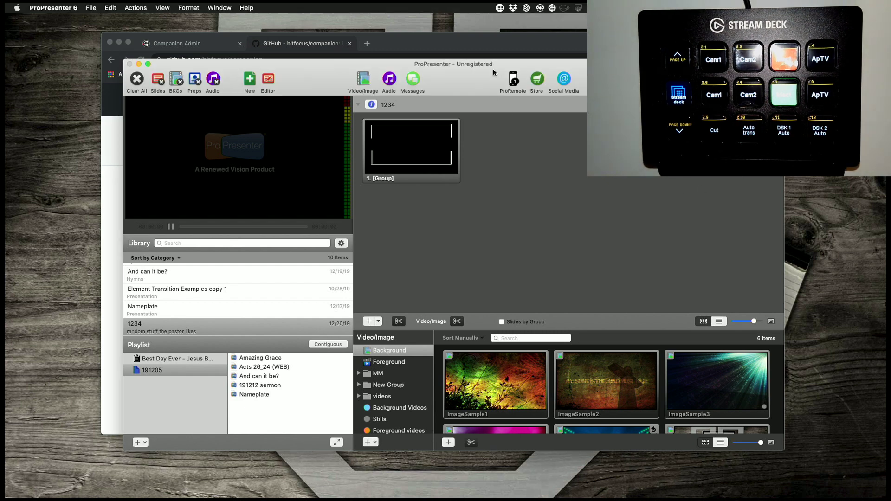
click(413, 82)
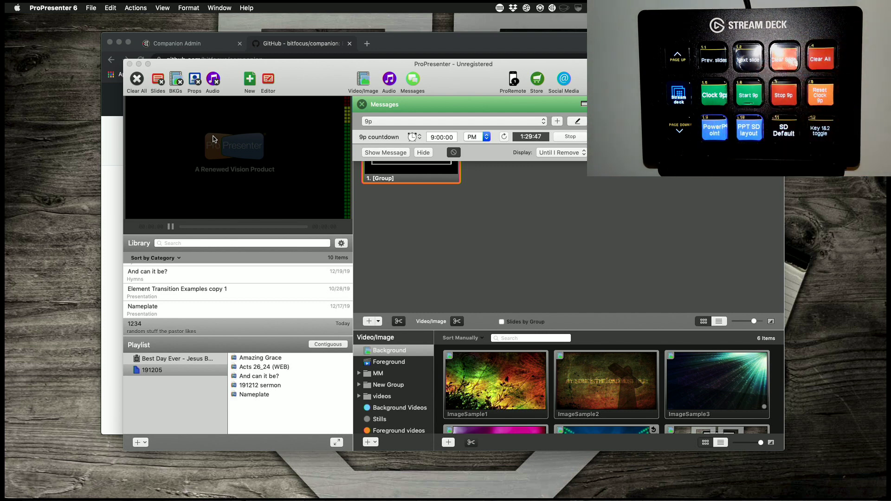
key(super+1)
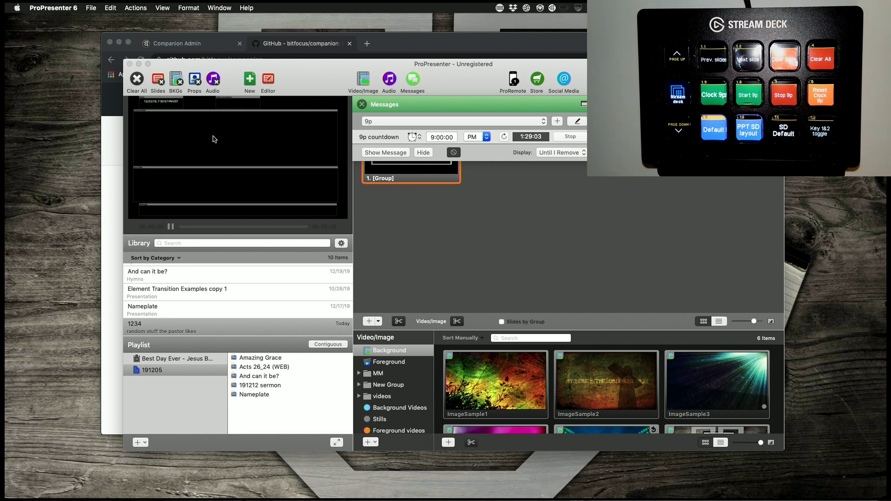
Switch to the bitfocus/companion GitHub page in Chrome and examine the project description and its clone or download options
click(550, 44)
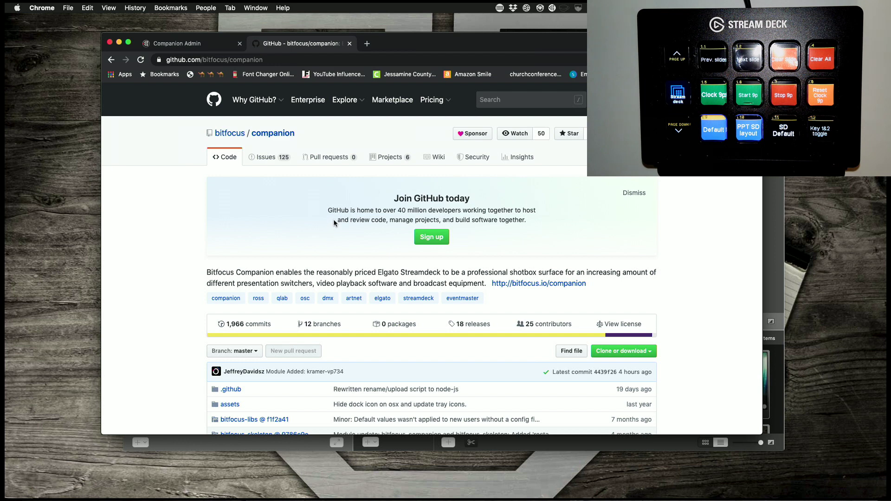
scroll(334, 220, down, 5)
scroll(334, 224, up, 4)
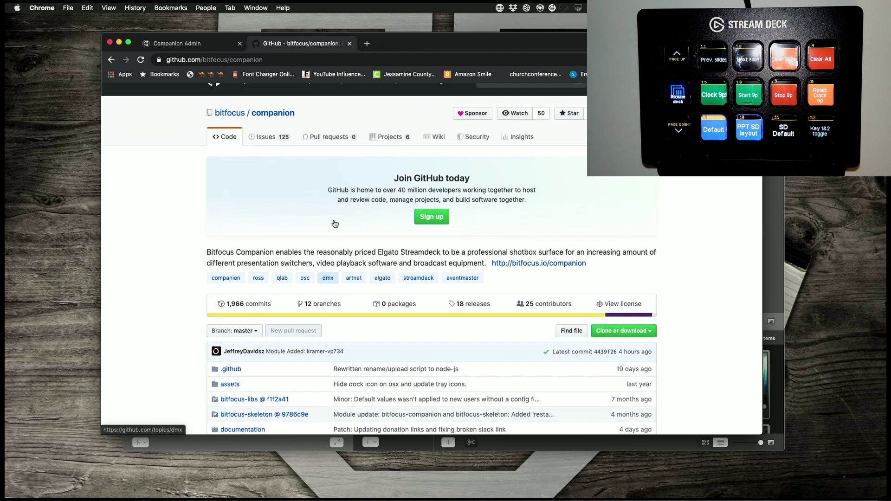
scroll(334, 219, up, 2)
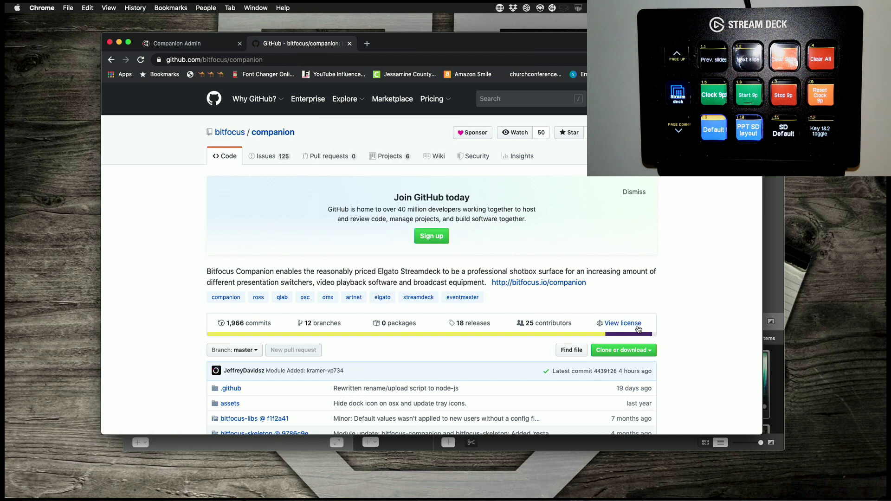
click(650, 351)
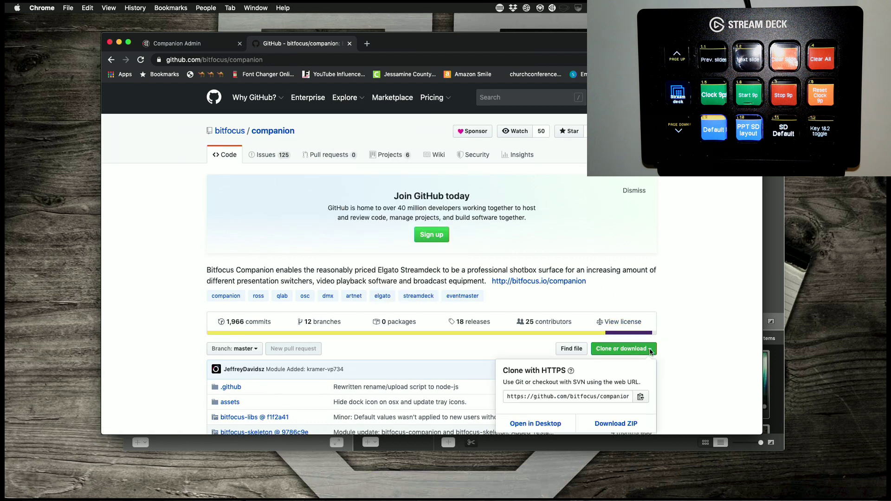
scroll(650, 351, down, 3)
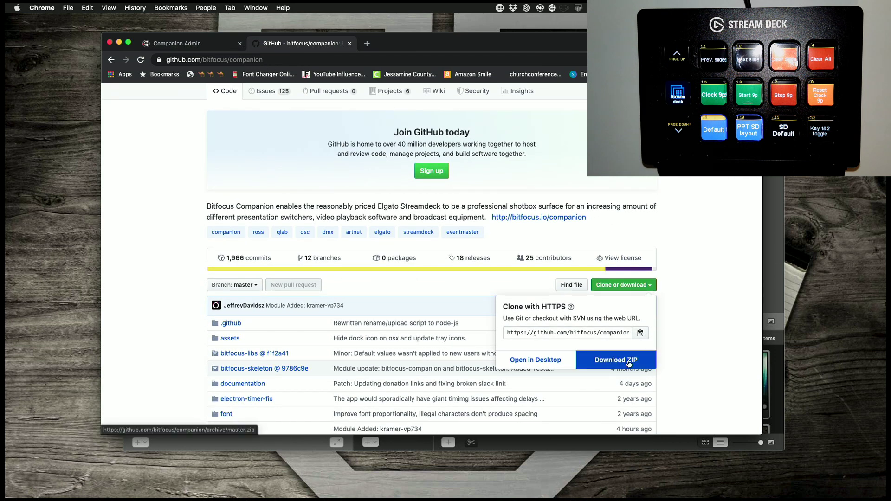
click(690, 343)
scroll(627, 320, up, 3)
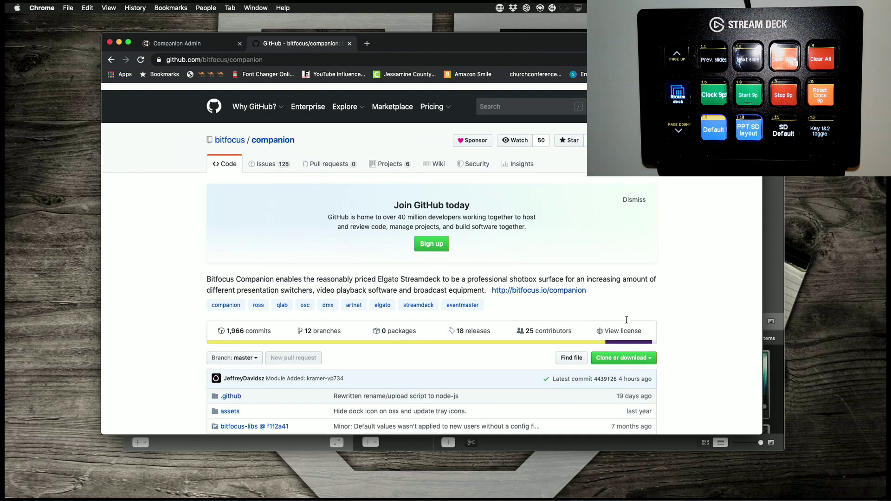
Switch to the Companion Admin page and look through the device manufacturers available for adding an instance
click(179, 44)
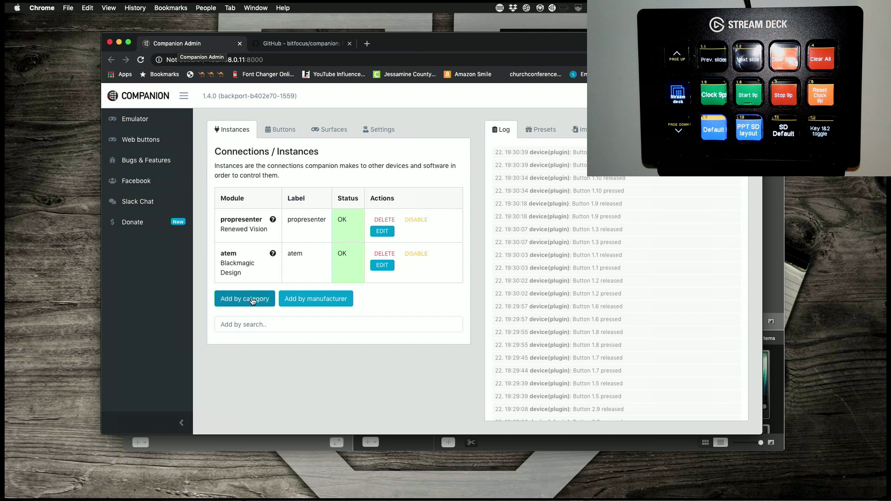
click(307, 299)
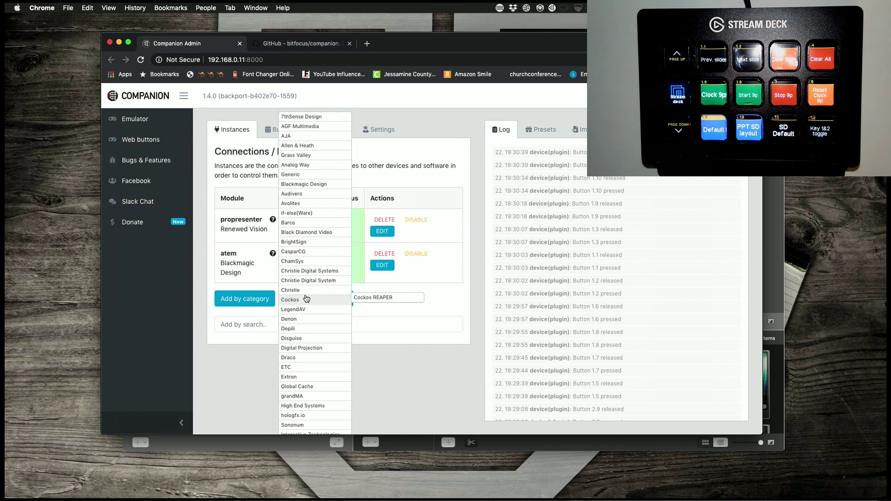
mouse_move(307, 326)
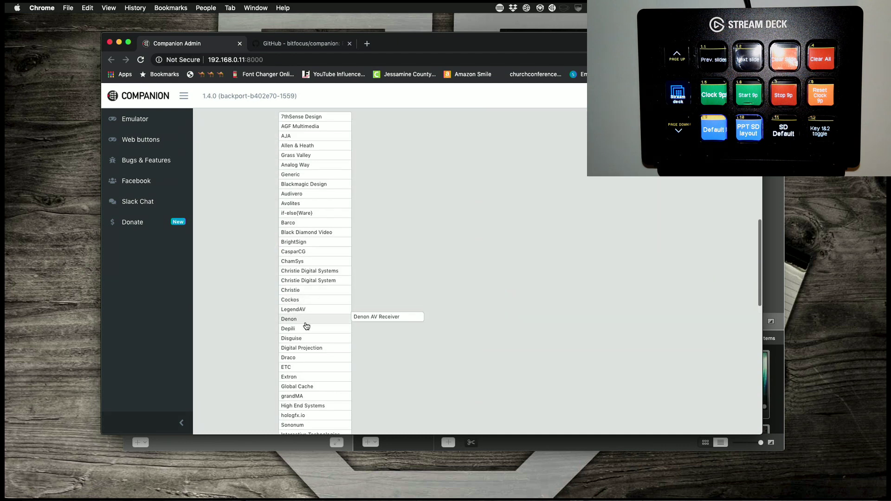
mouse_move(313, 393)
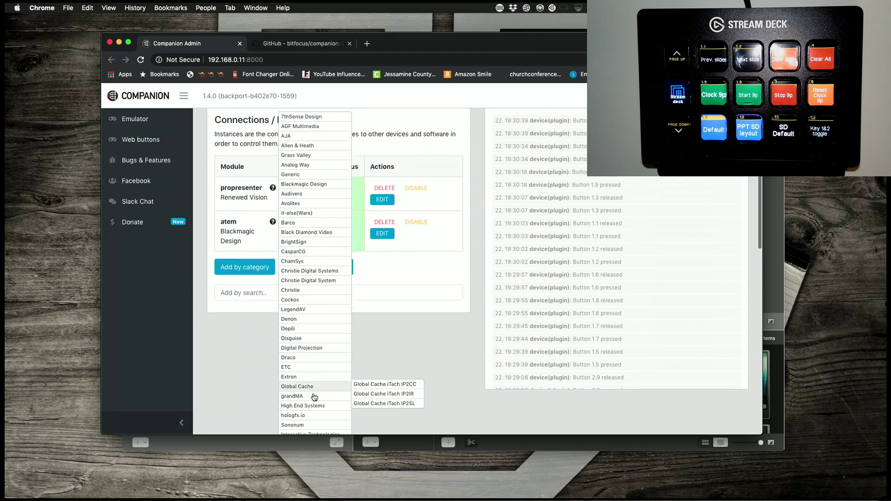
click(244, 295)
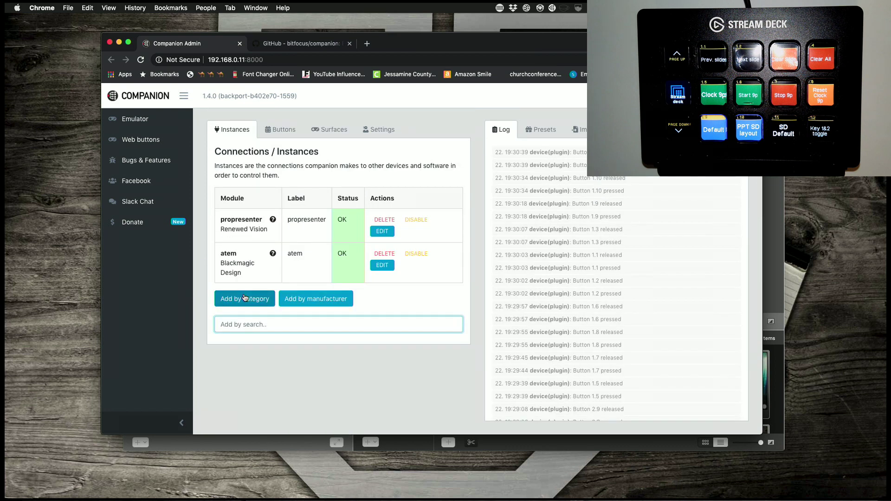
Enlarge the browser window to fill the screen and search the connection modules for "Renew"
drag(434, 40, 338, 21)
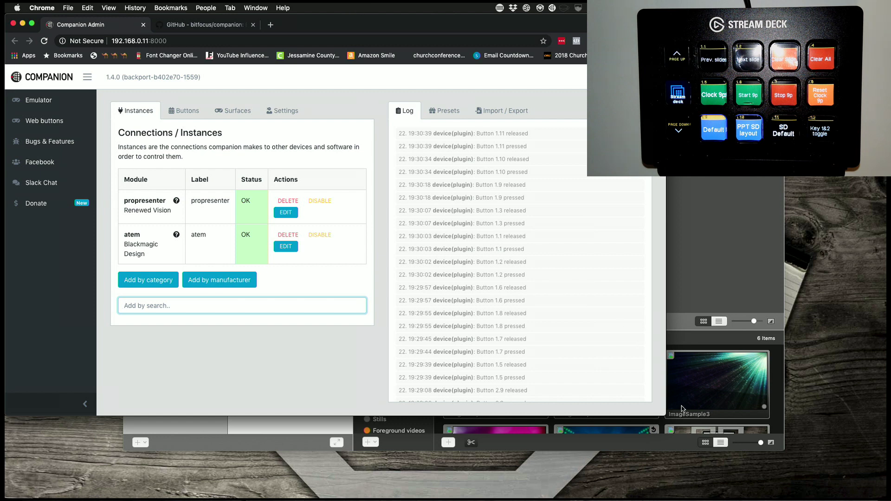
drag(664, 414, 885, 488)
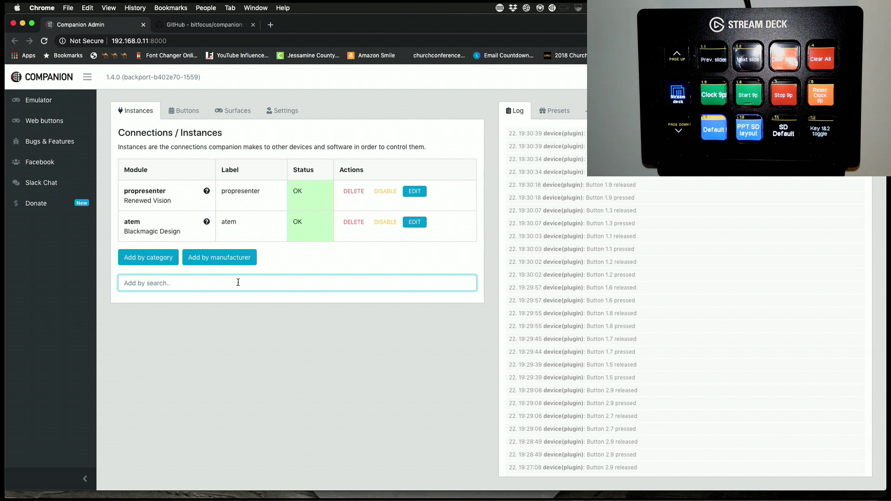
text(Renew)
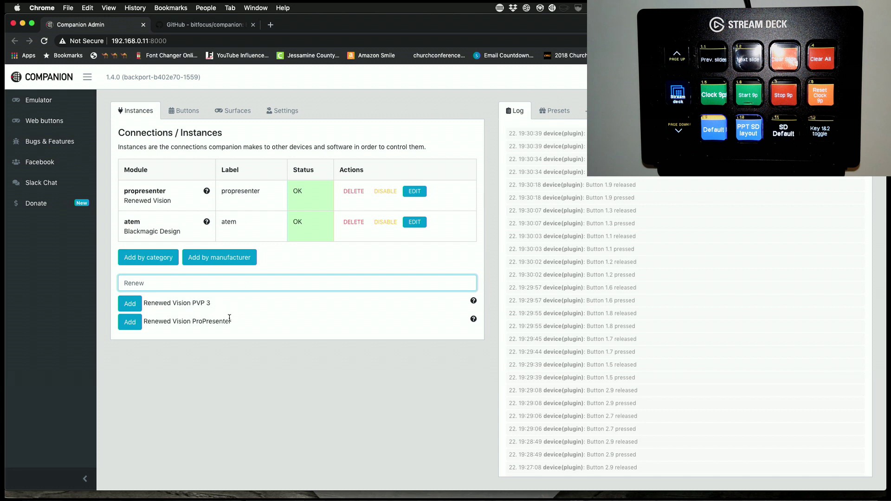
Open button 1.1, Prev. slide, on page 1 of the button layout for editing
click(188, 113)
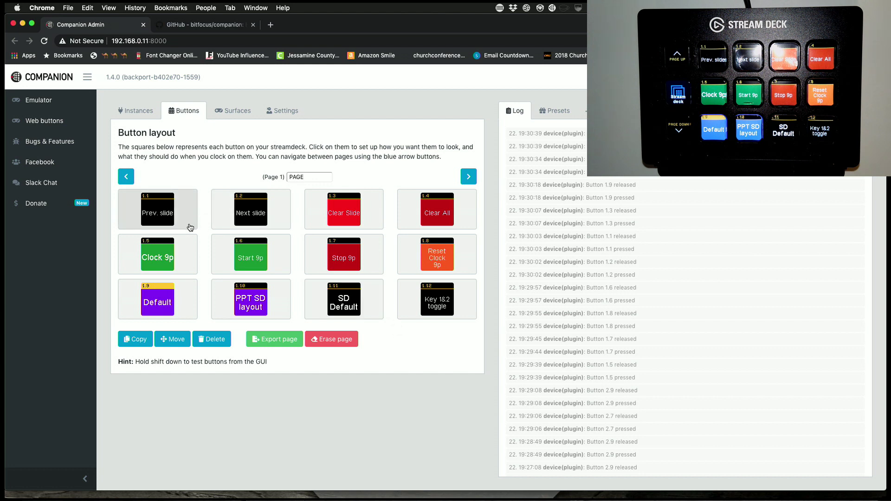
click(163, 220)
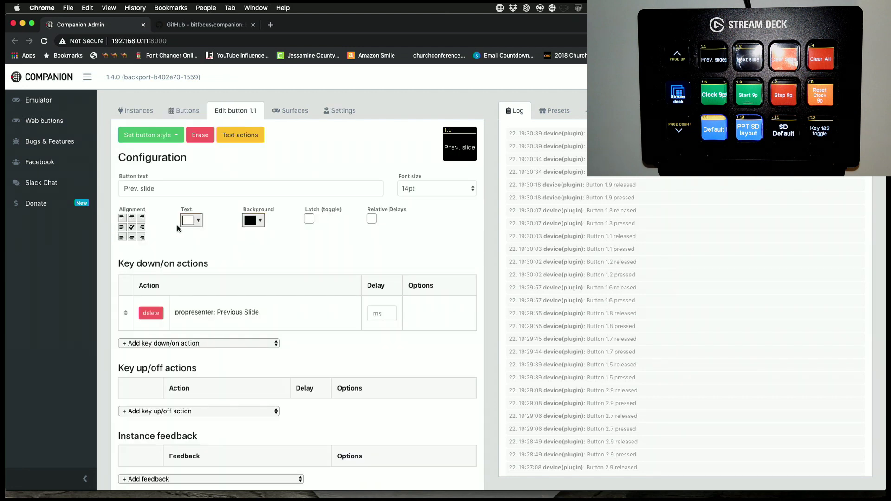
scroll(176, 225, down, 1)
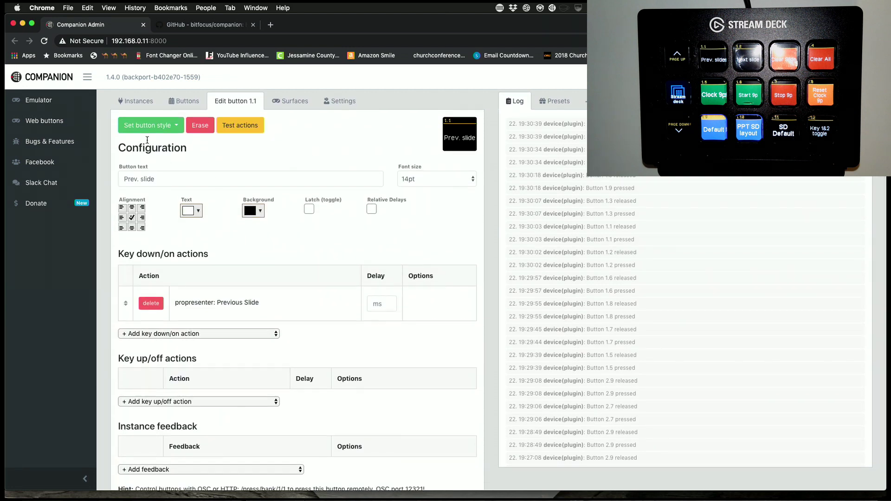
Examine the style options available for button 1.1, leaving its style as it is
click(176, 127)
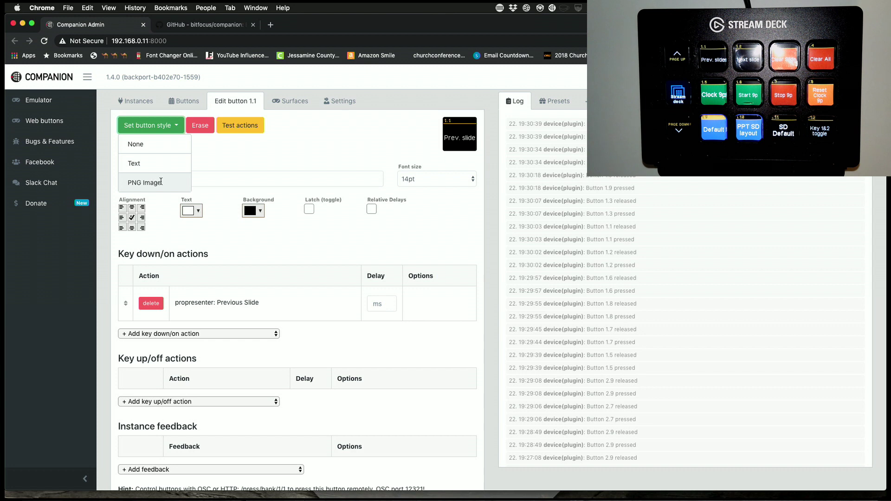
click(213, 159)
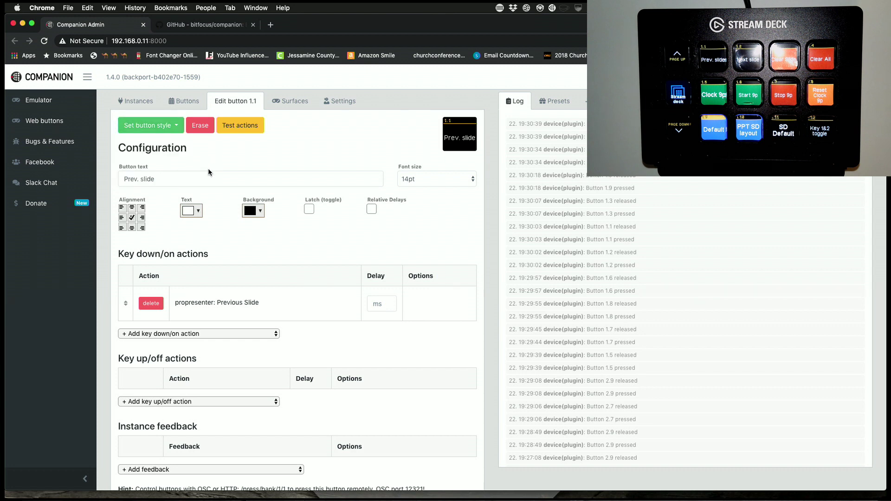
click(160, 126)
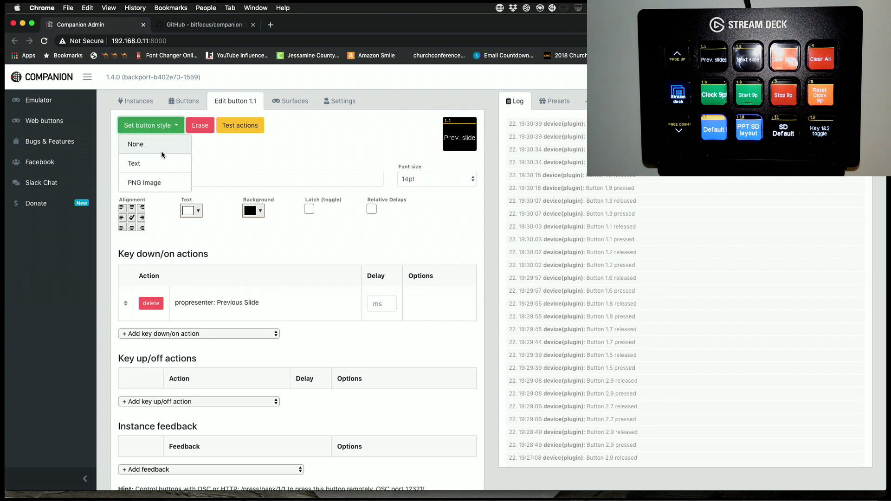
click(239, 157)
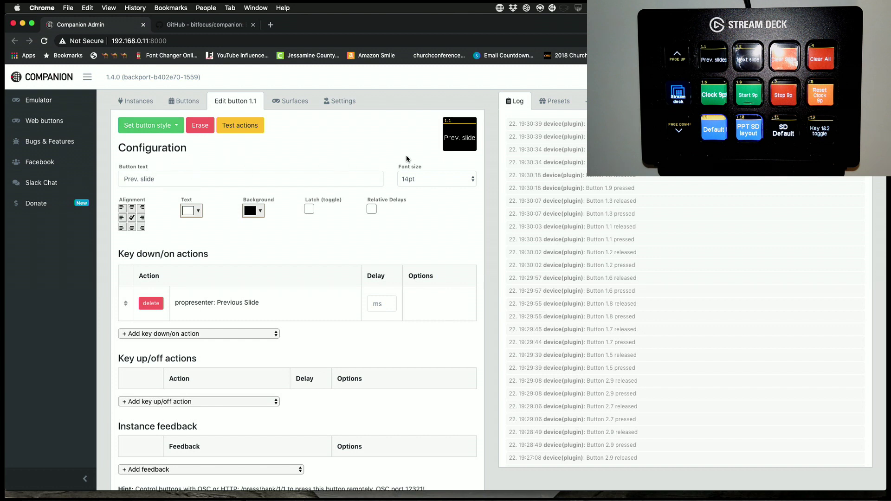
Try font sizes 44pt and 7pt on the Prev. slide button, and set it back to 14pt
click(475, 180)
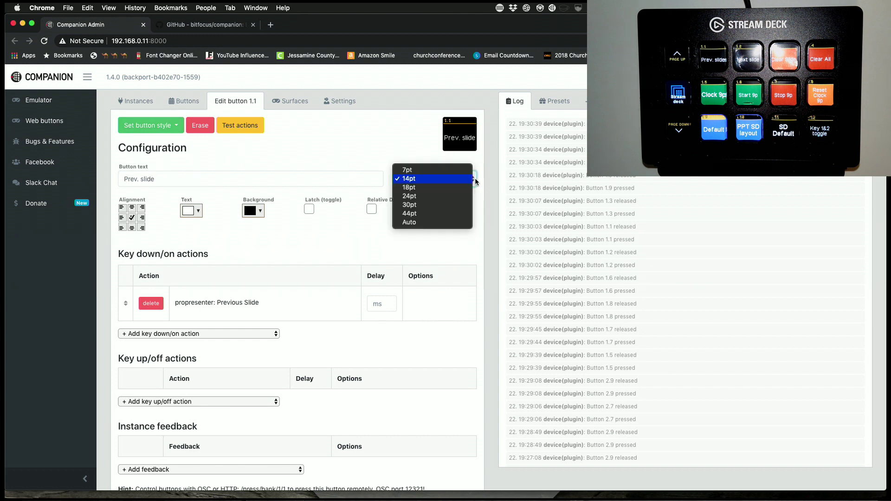
click(450, 216)
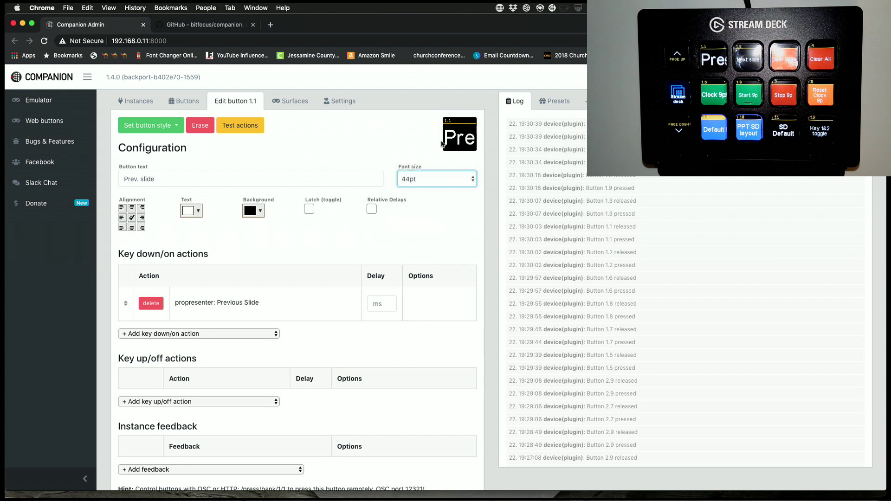
click(472, 181)
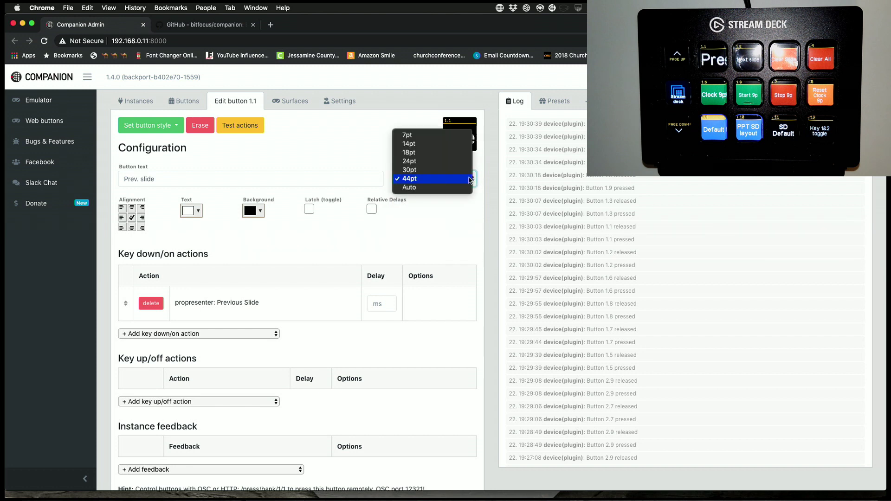
click(420, 135)
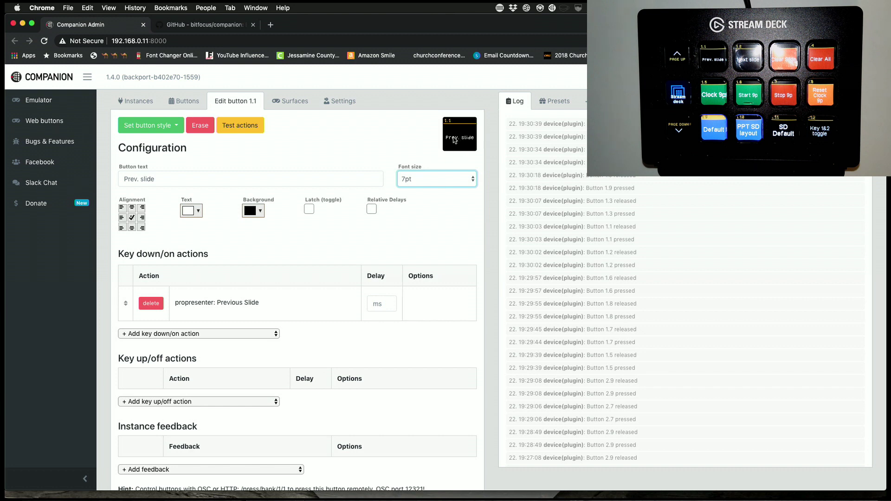
click(472, 180)
click(462, 188)
Try top-left and top-centre text alignment on the Prev. slide button, and return it to the middle centre
click(124, 209)
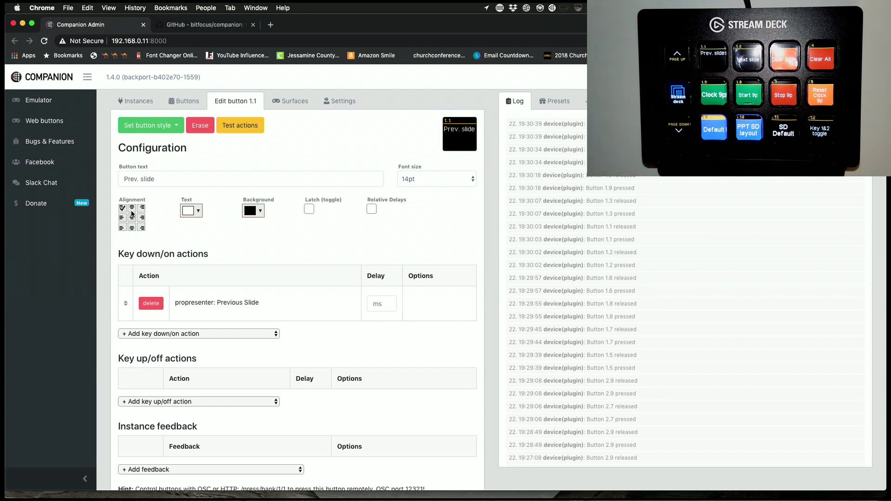
click(133, 209)
click(132, 219)
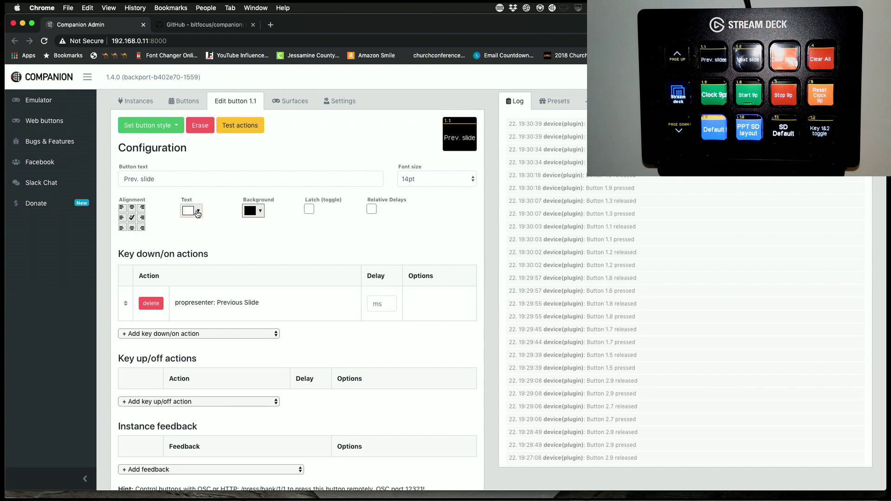
Try a pink background, rgb(255, 102, 153), on the Prev. slide button, and set it back to black
click(259, 213)
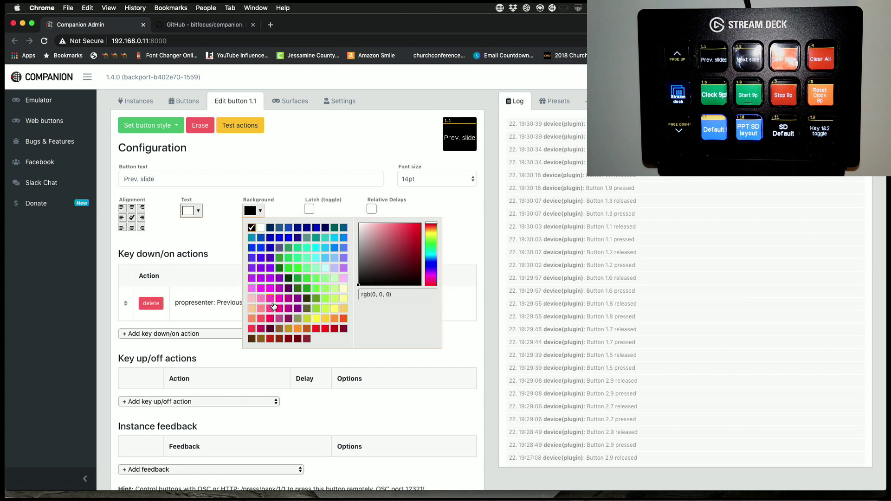
click(270, 308)
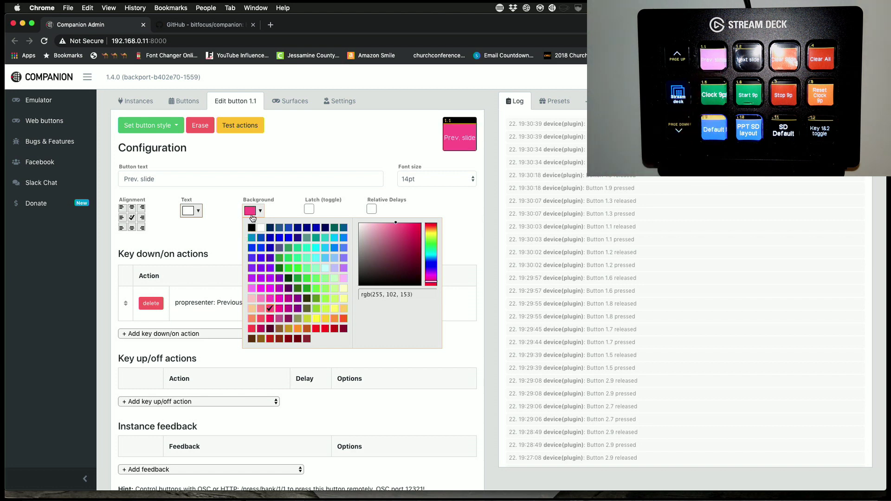
click(251, 227)
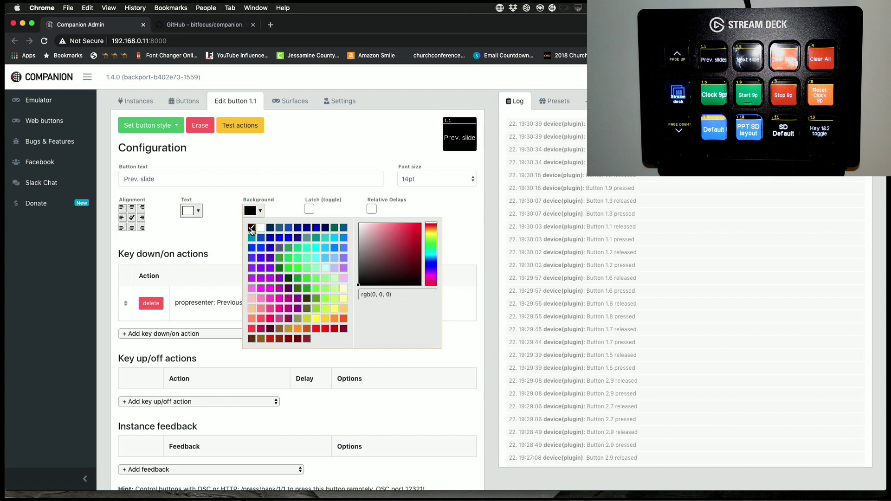
click(232, 223)
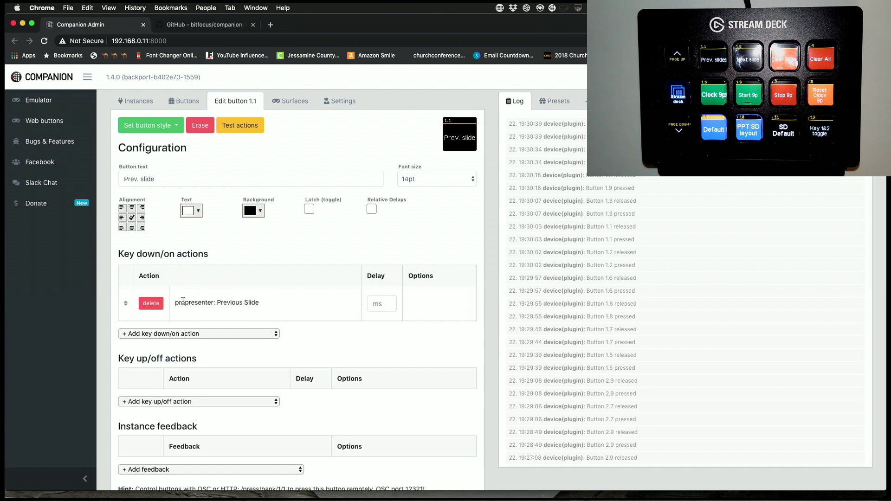
Examine the key down/on actions available for the Prev. slide button, leaving its Previous Slide action as it is
click(277, 334)
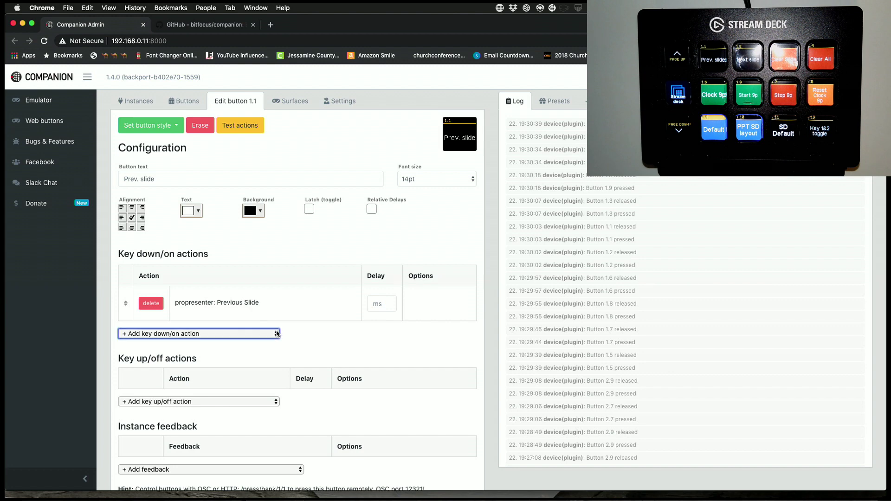
scroll(277, 334, down, 10)
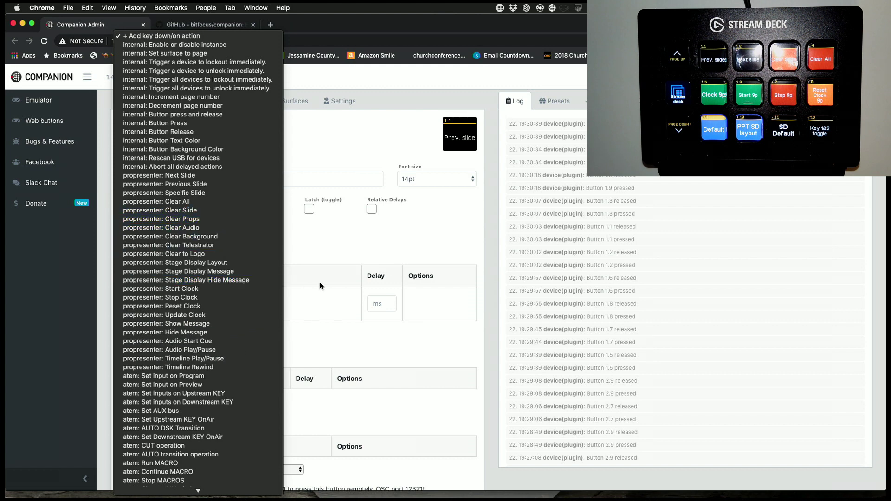
click(164, 183)
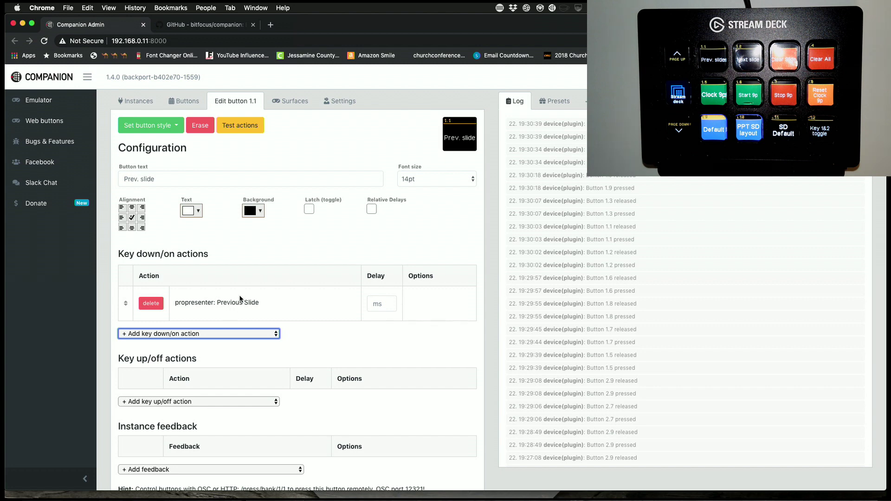
Open button 1.9 for editing and enter 0 as the Stage Display Index of its key down Stage Display Layout action
click(179, 101)
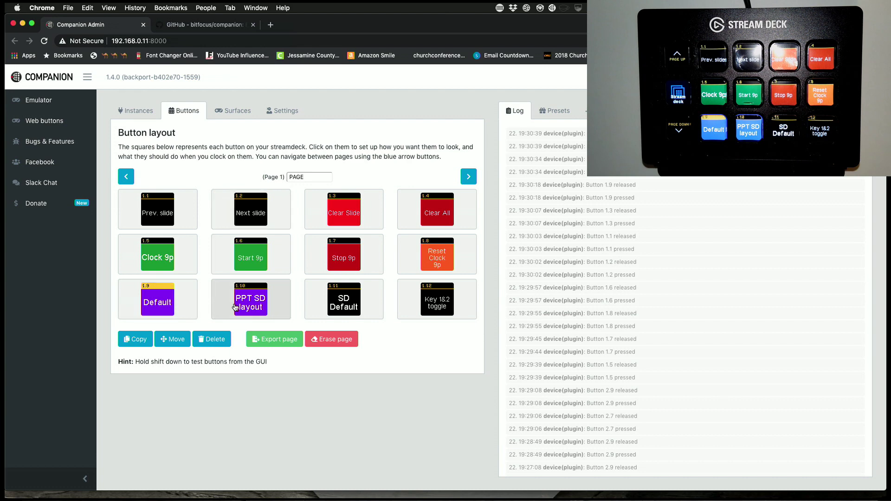
click(164, 309)
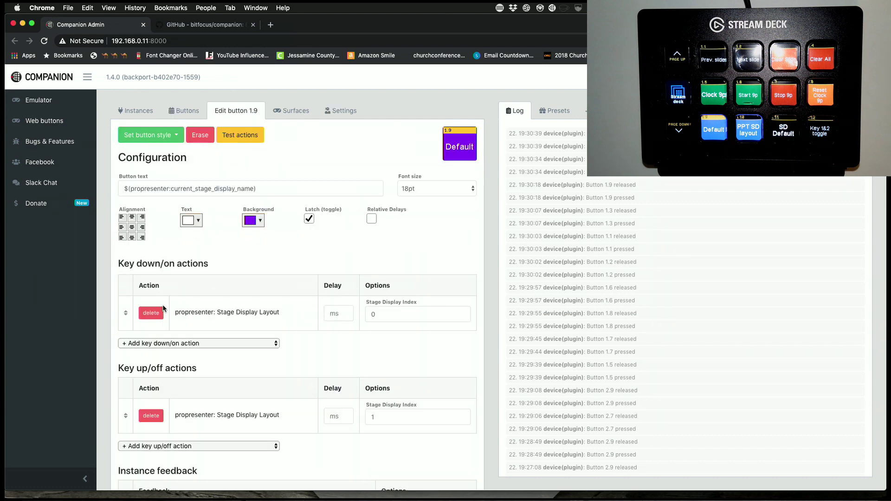
scroll(161, 306, down, 1)
scroll(300, 294, down, 1)
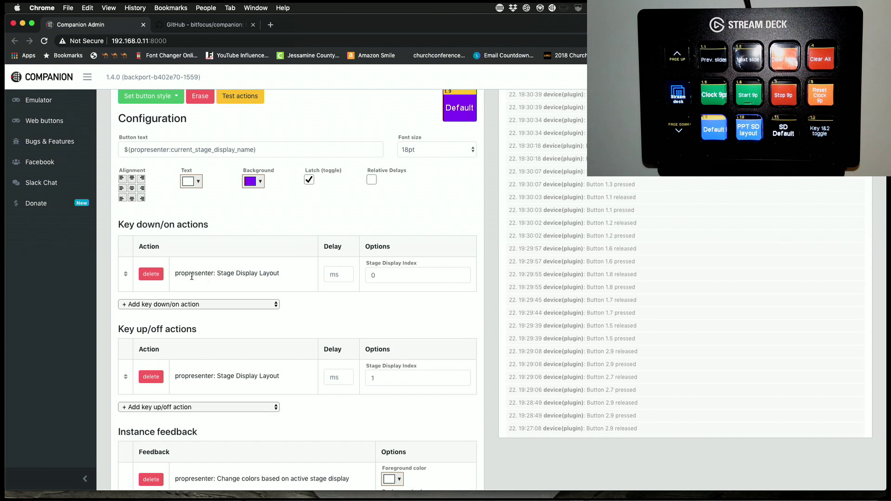
click(372, 277)
key(BackSpace)
text(0)
Switch to ProPresenter, close the Messages area, and open the stage display configuration from the display preferences
key(super+Tab)
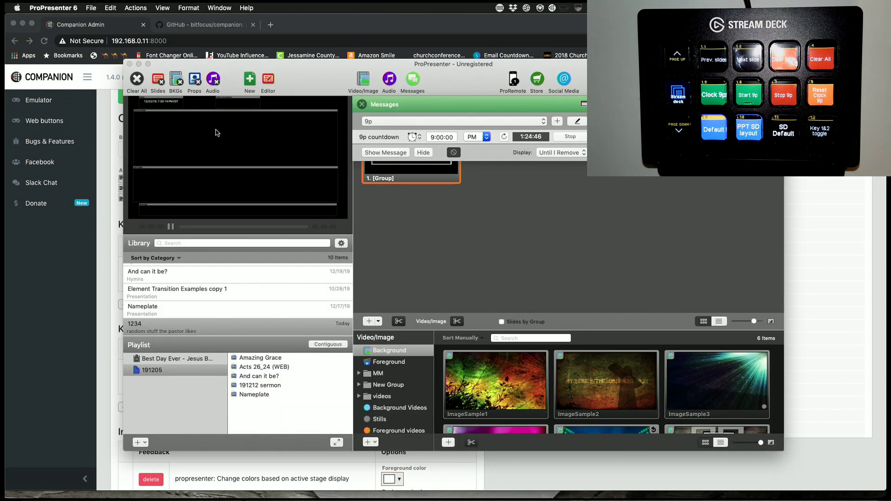
click(363, 105)
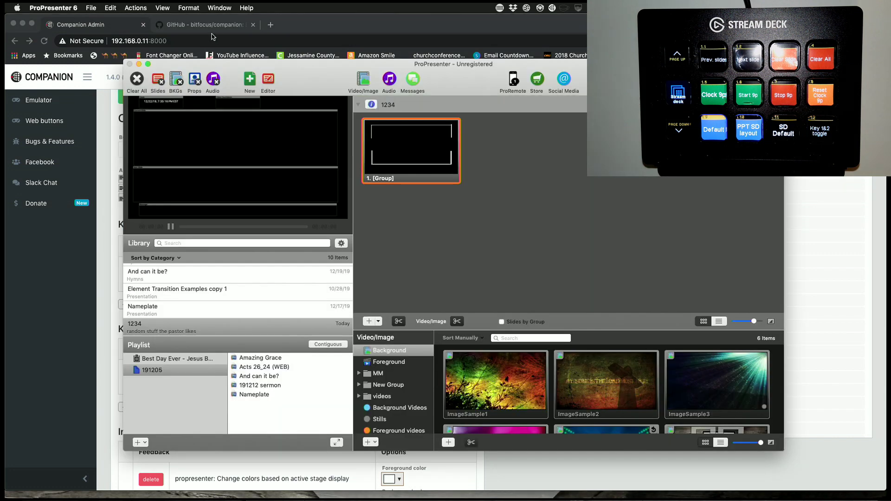
click(62, 8)
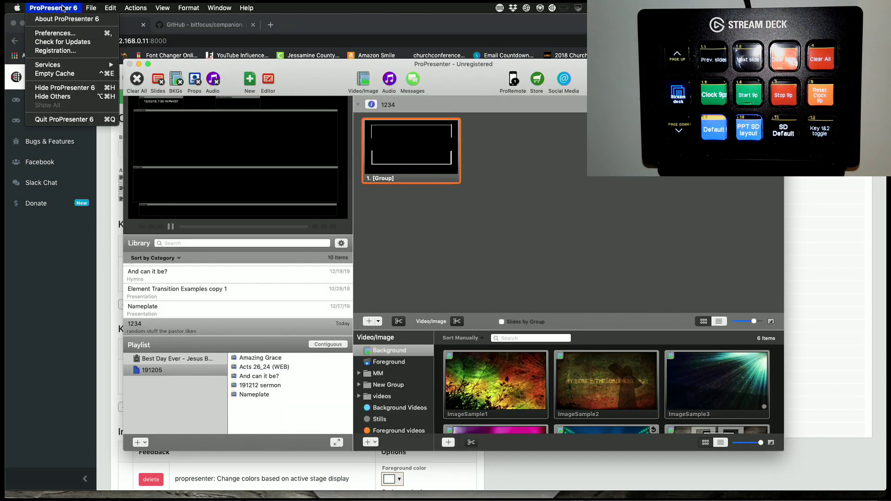
click(68, 33)
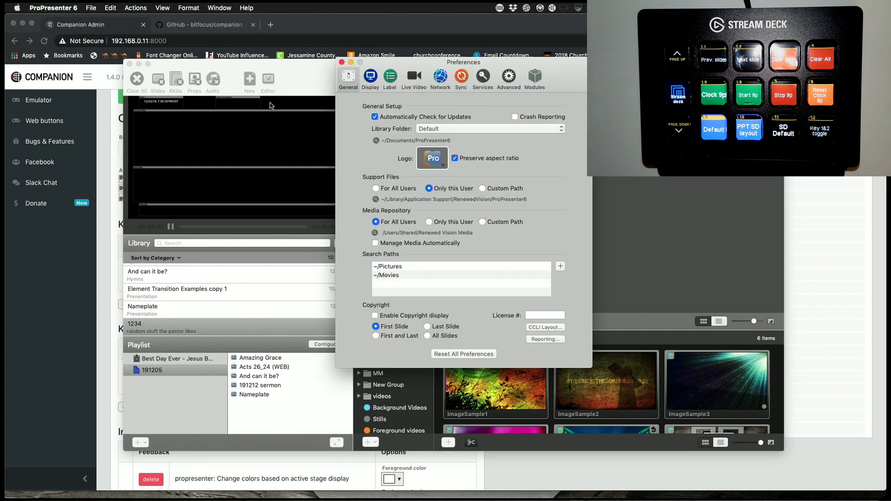
click(370, 77)
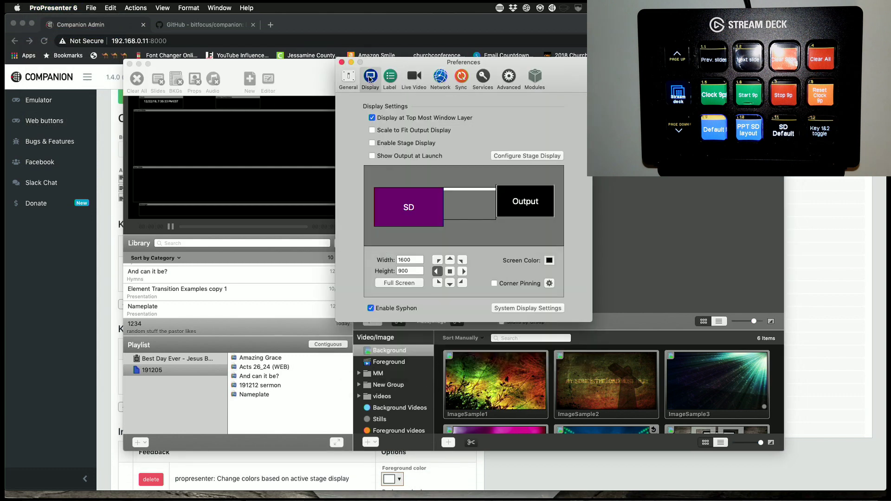
click(503, 156)
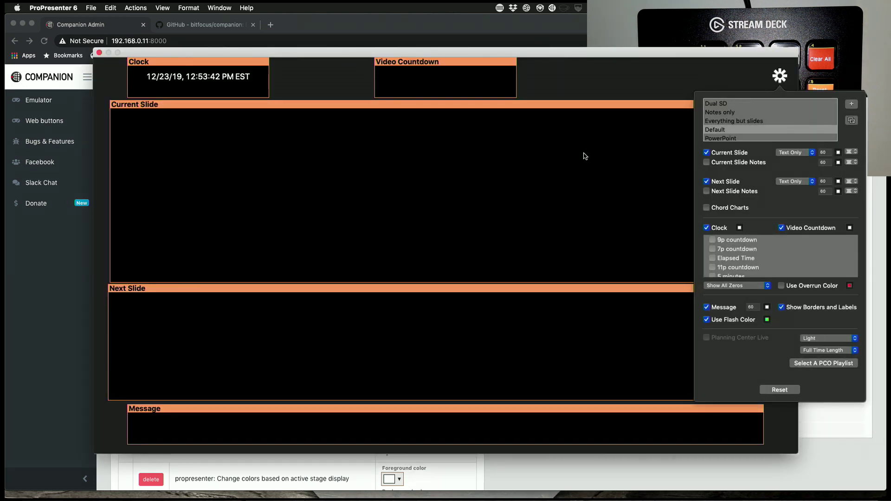
Preview the Dual SD, Notes only, Everything but slides and Default stage display layouts
click(715, 104)
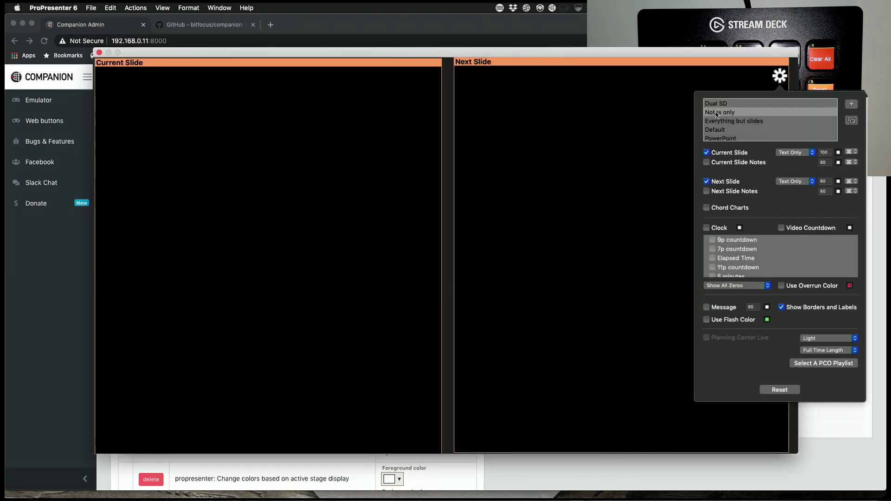
click(718, 113)
click(719, 121)
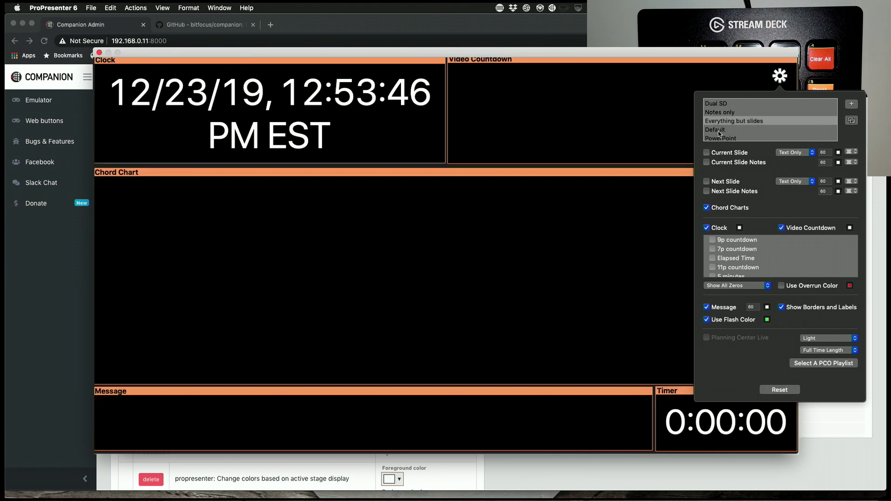
click(719, 131)
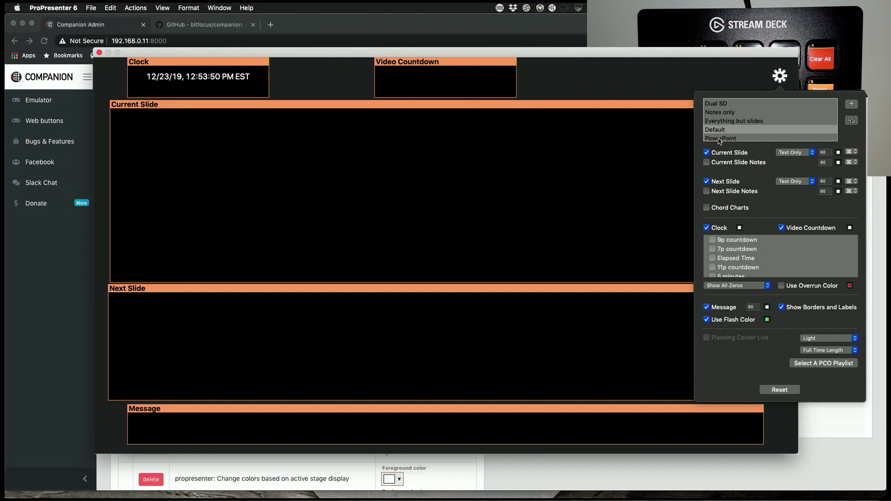
Go through the stage display layouts in list order from Dual SD to check their indexes, ending on PowerPoint
click(721, 104)
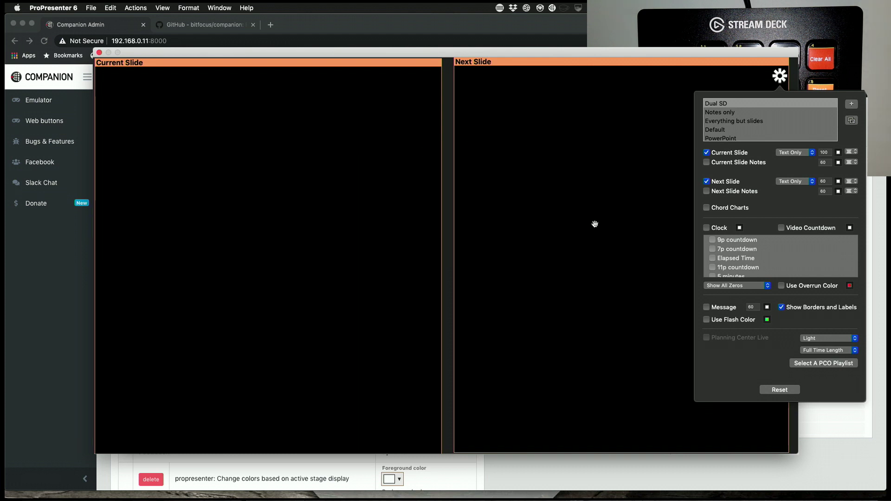
click(721, 114)
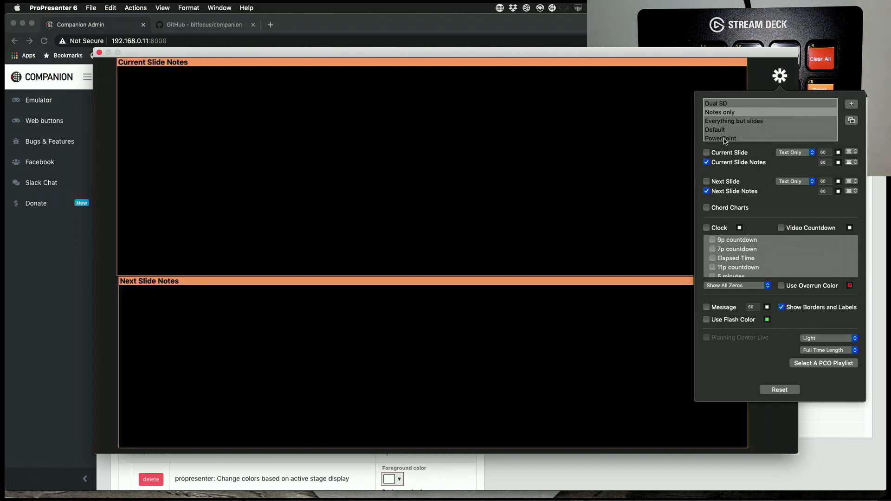
click(723, 104)
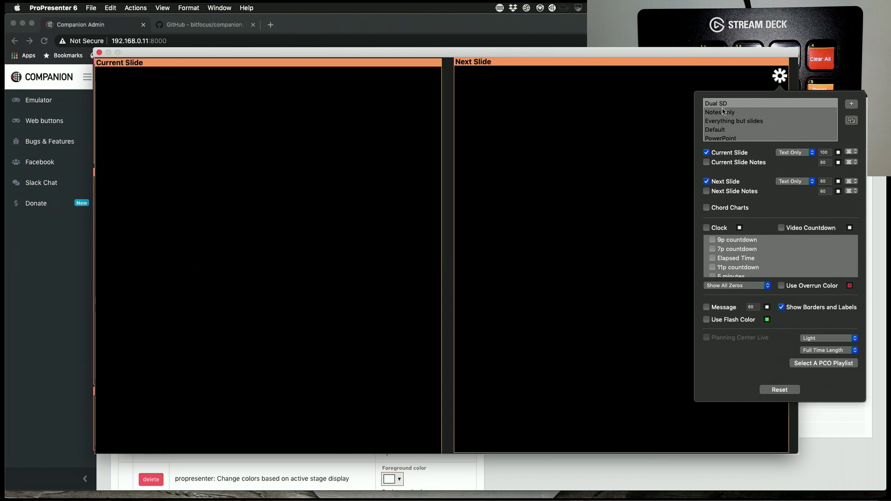
click(723, 113)
click(722, 122)
click(716, 132)
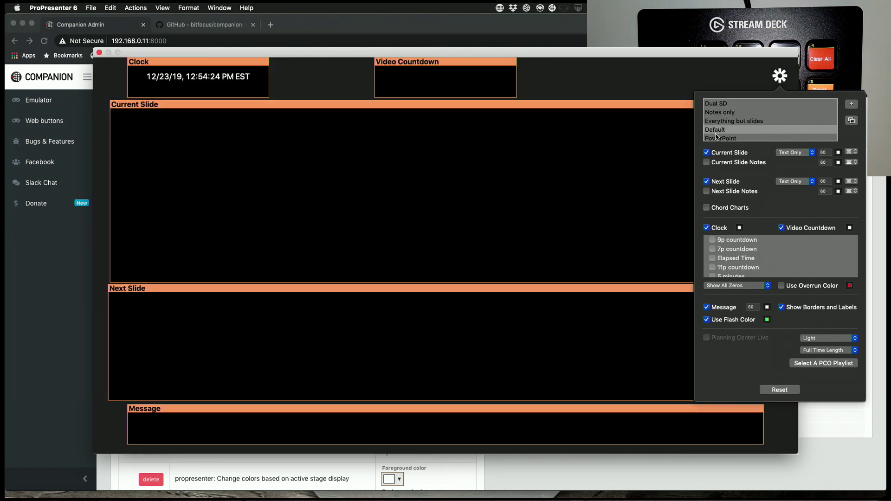
click(718, 139)
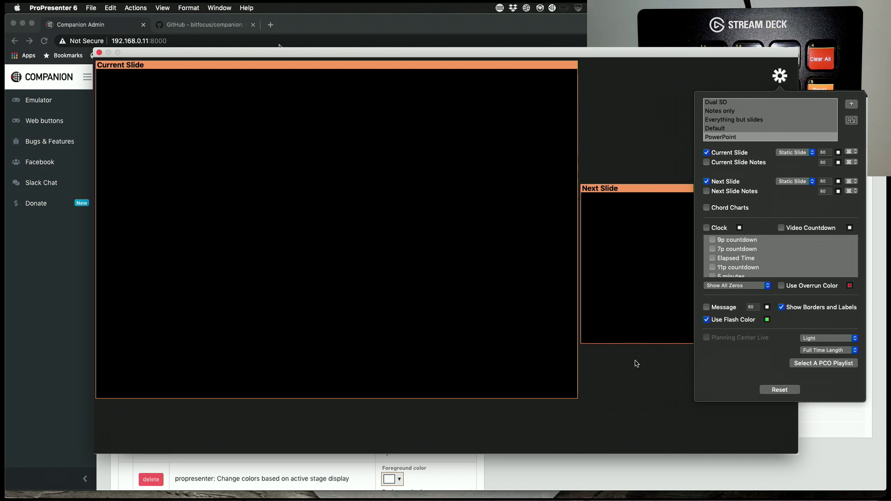
Return to Companion and add a third propresenter feedback to button 1.9, Change colors based on active stage display
click(696, 462)
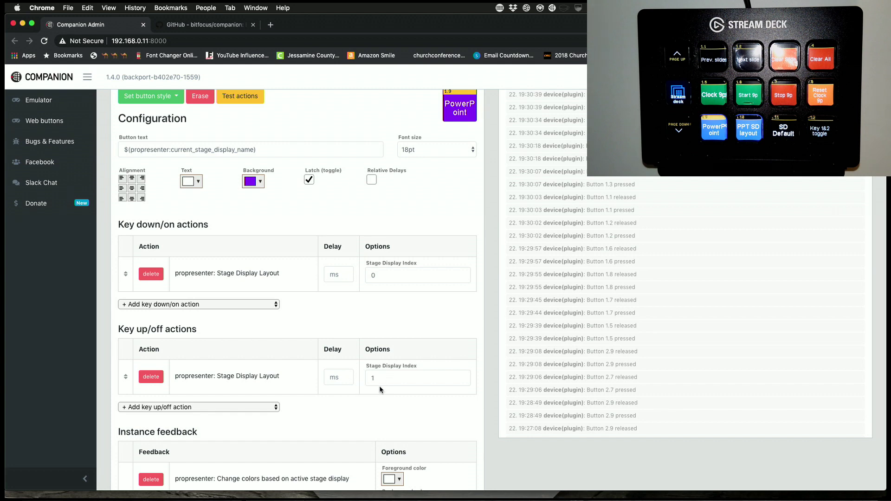
scroll(380, 389, down, 1)
scroll(379, 386, down, 6)
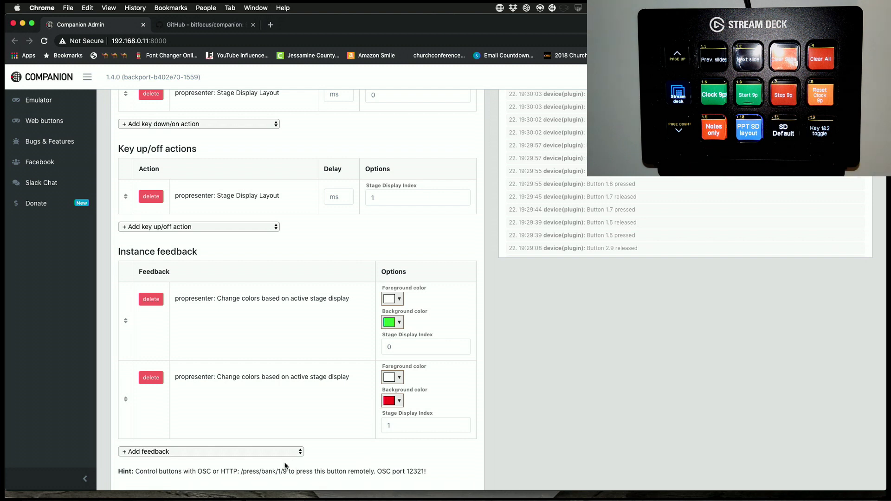
click(299, 453)
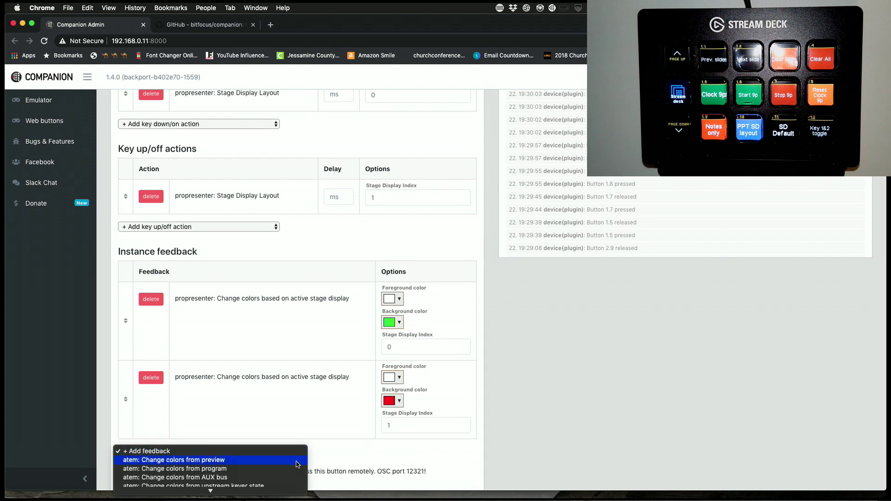
scroll(297, 462, down, 3)
scroll(298, 464, down, 3)
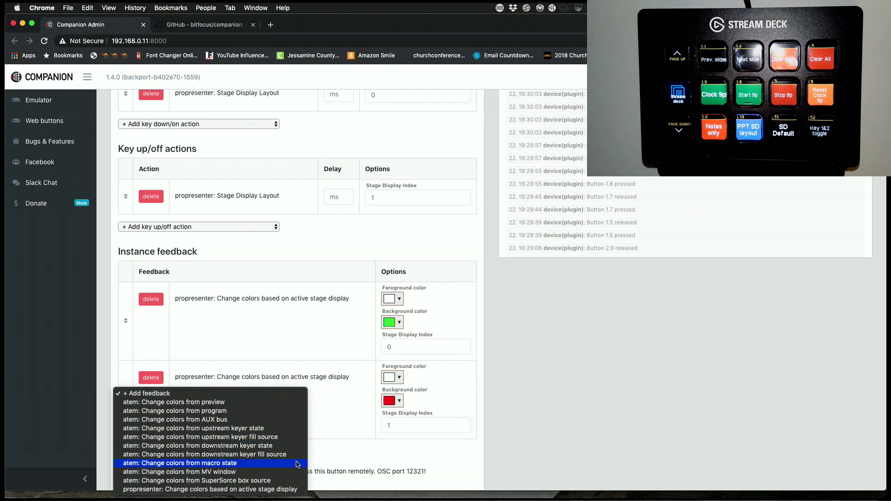
click(251, 491)
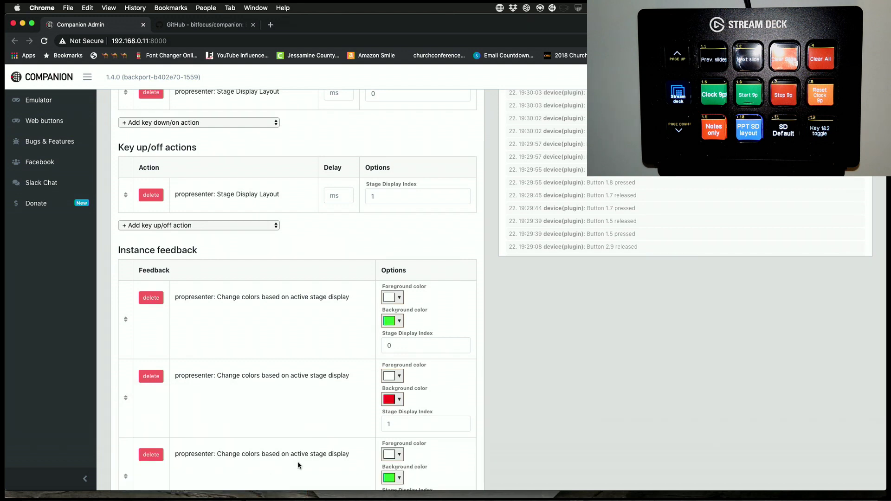
scroll(298, 462, down, 3)
scroll(297, 462, down, 1)
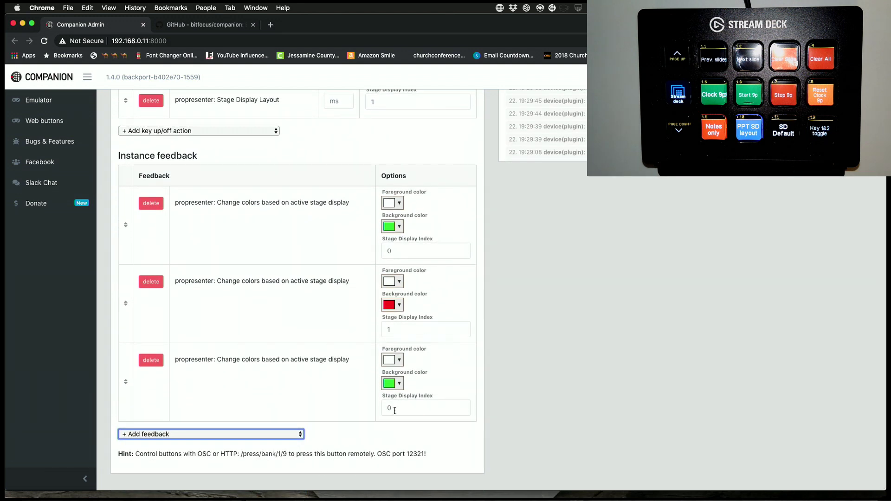
Set the third feedback's Stage Display Index to 2 and its background color to blue
drag(392, 409, 376, 411)
text(2)
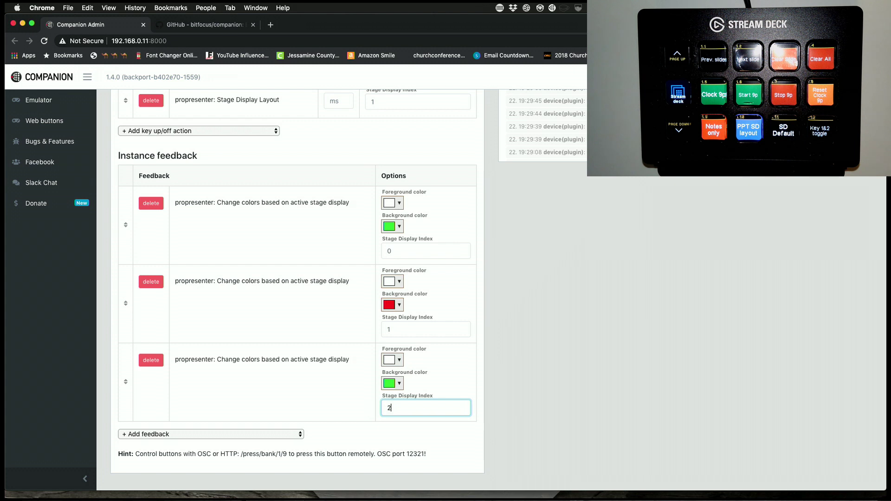
click(400, 383)
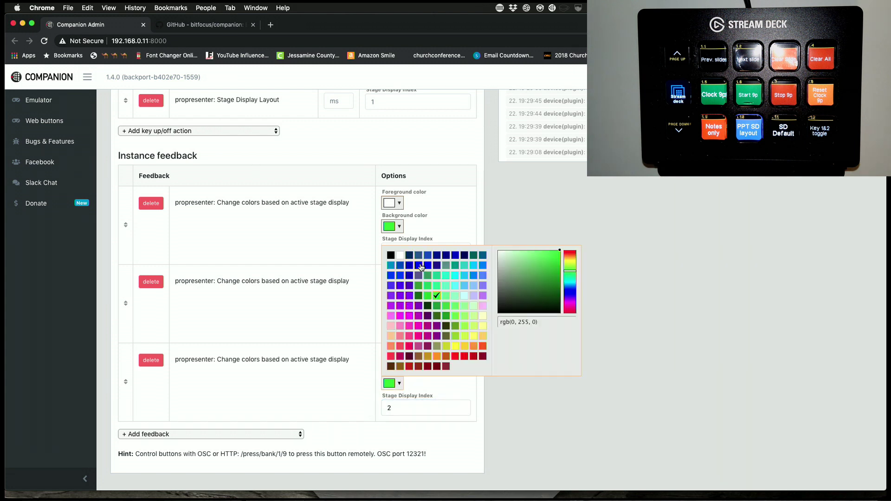
click(428, 265)
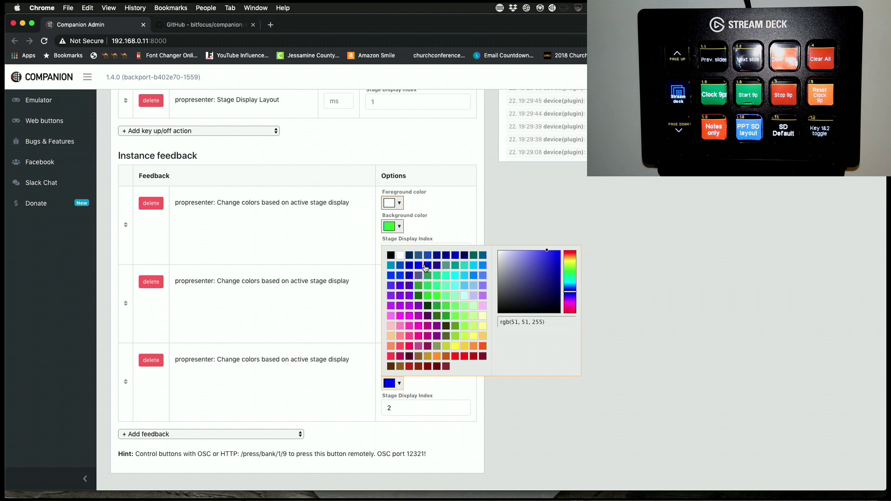
click(474, 388)
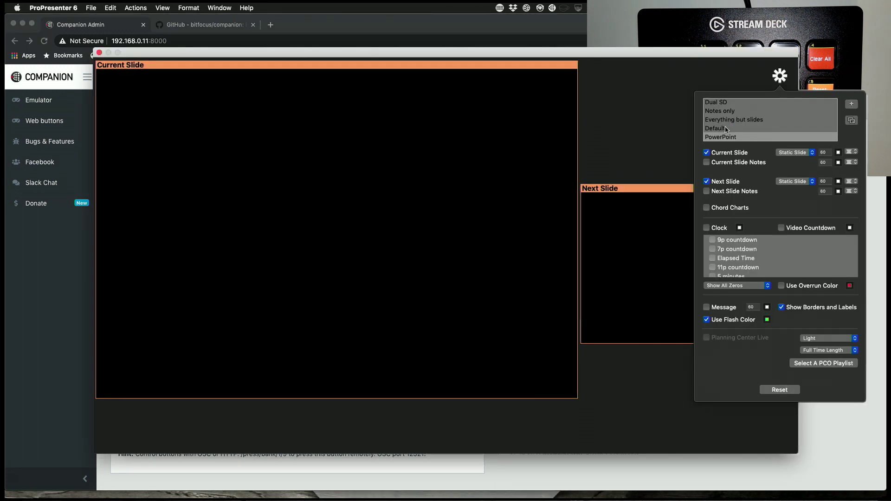
Test button 1.9's feedback in ProPresenter by activating the Default, Notes only and Everything but slides layouts, ending on Default
click(724, 128)
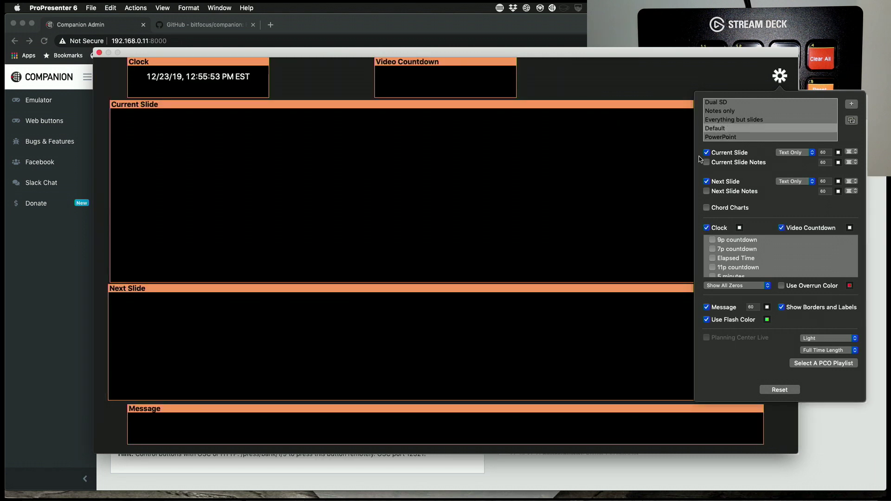
click(727, 110)
click(725, 122)
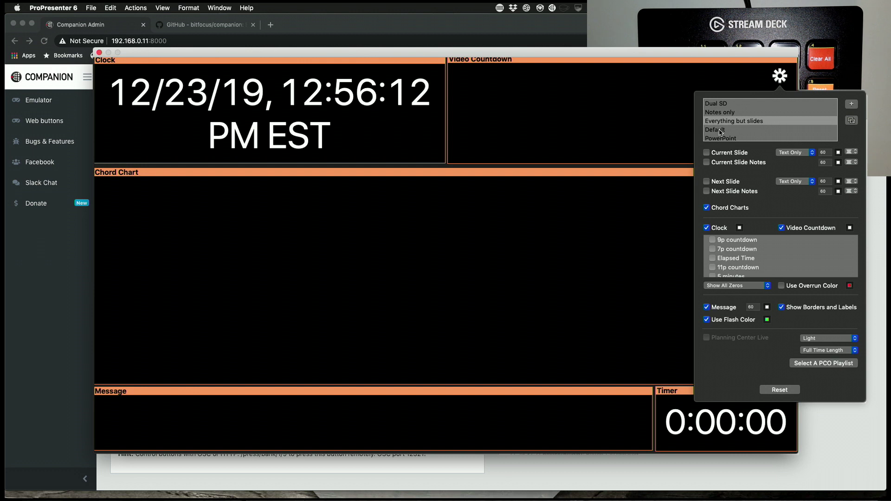
click(720, 131)
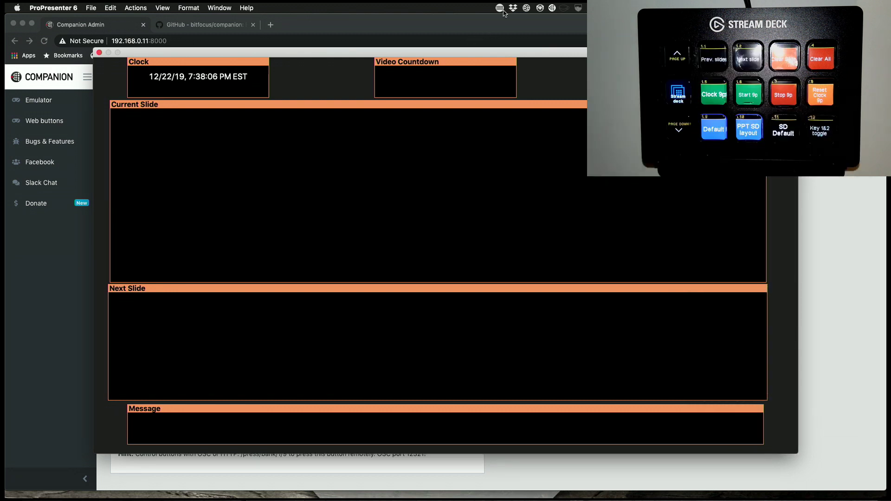
Return to Companion and set the third feedback's Stage Display Index to 3
key(super+Tab)
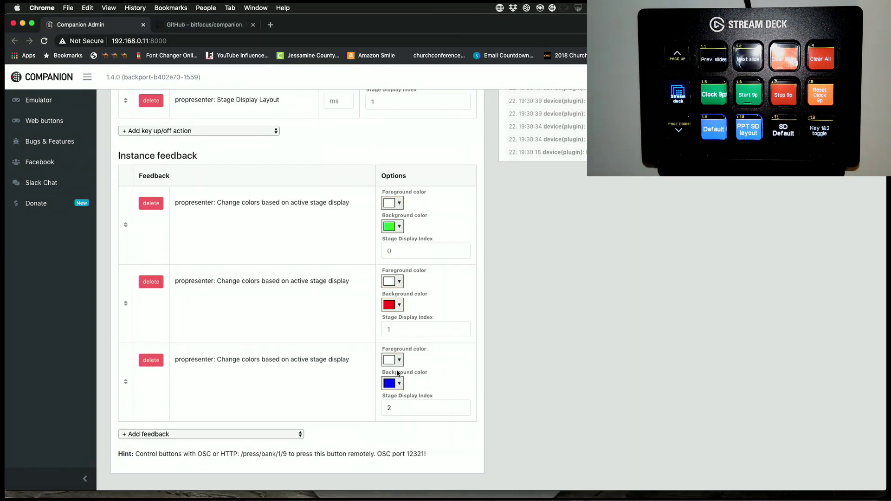
drag(397, 406, 384, 406)
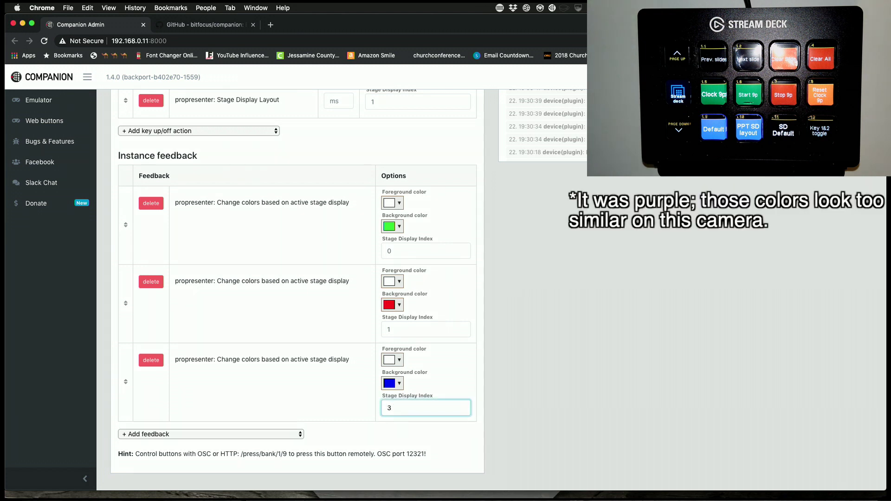
Enter 3 as the Stage Display Index of button 1.9's blue stage display feedback and review the button's configuration
text(3)
click(445, 435)
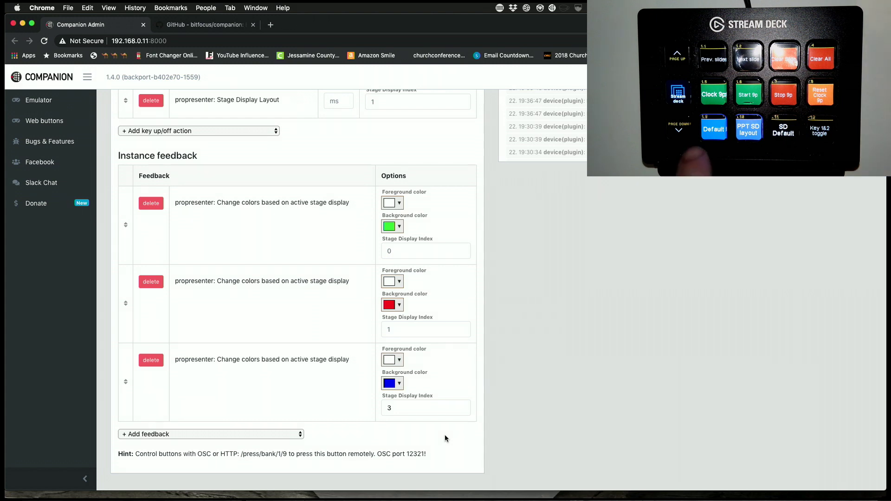
scroll(444, 439, down, 1)
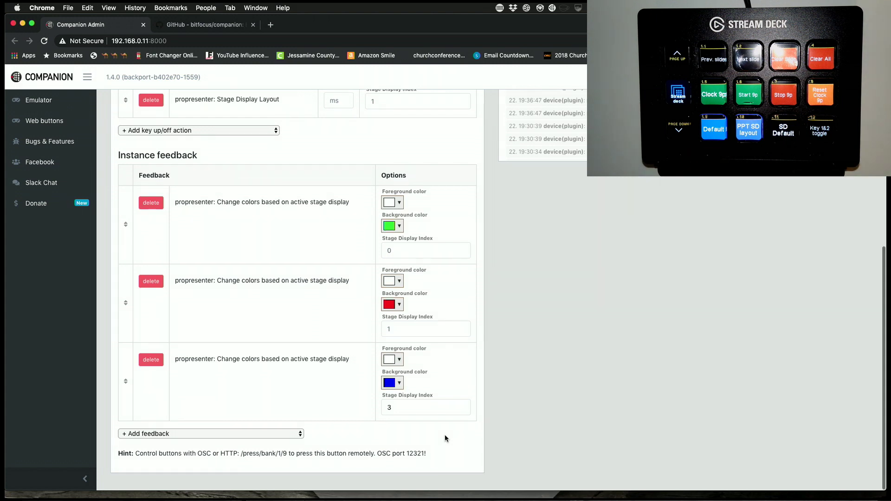
scroll(445, 435, up, 10)
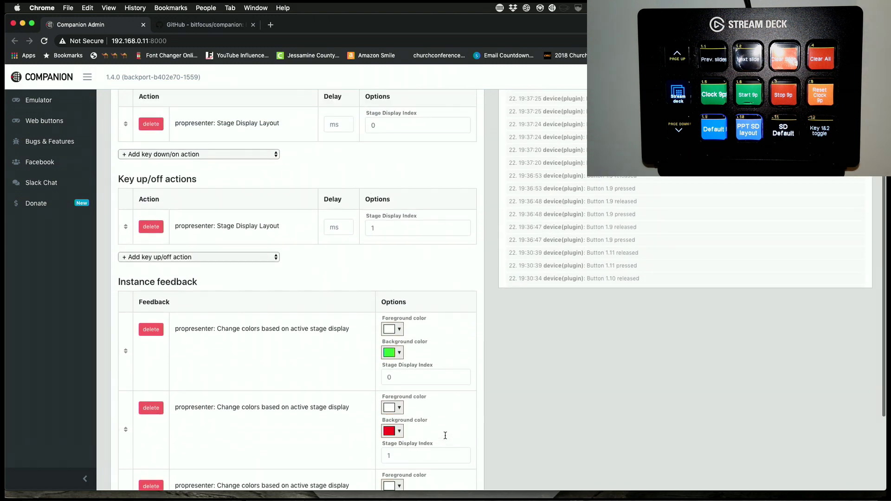
scroll(445, 436, up, 4)
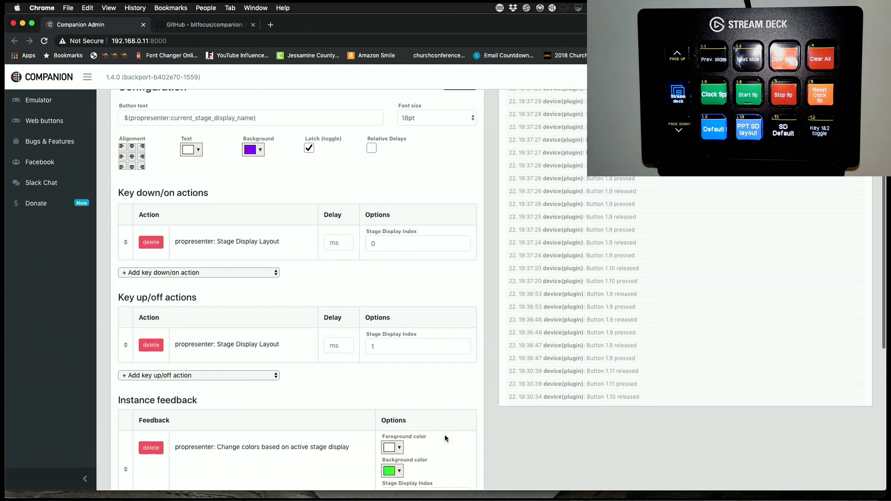
scroll(445, 435, down, 1)
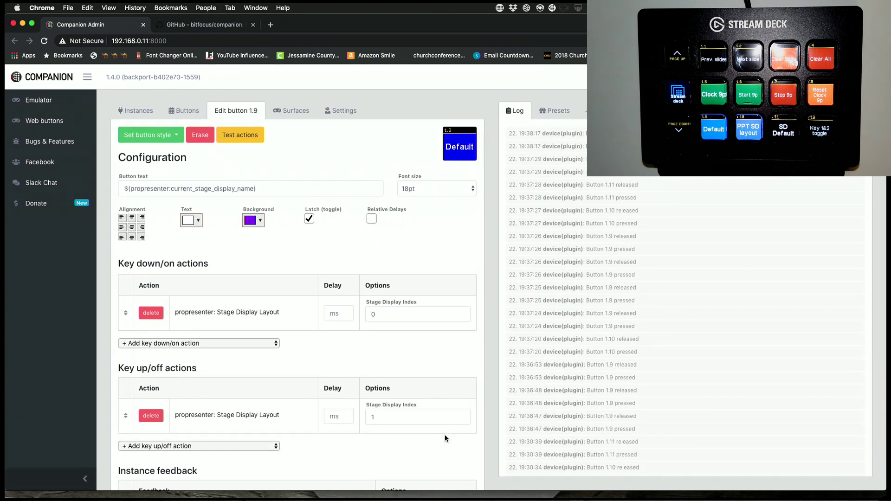
Check the configured instances, then open button 1.12, Key 1&2 toggle, to examine its key down actions
click(142, 111)
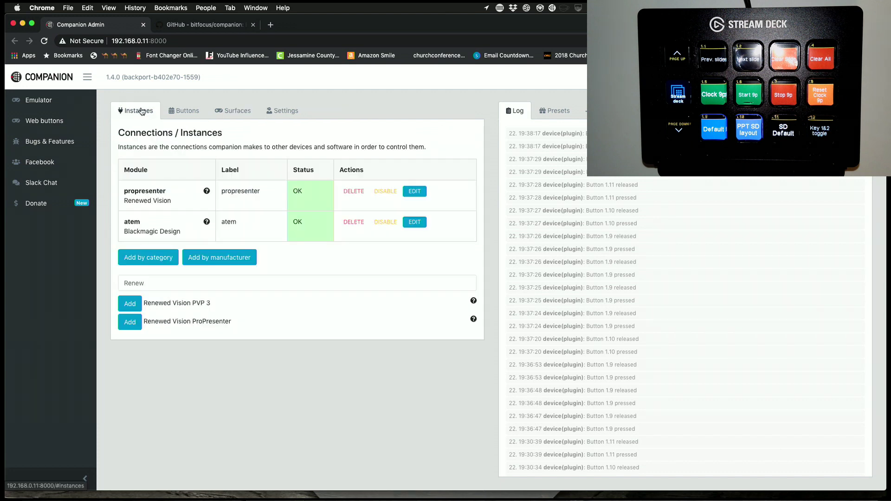
click(188, 111)
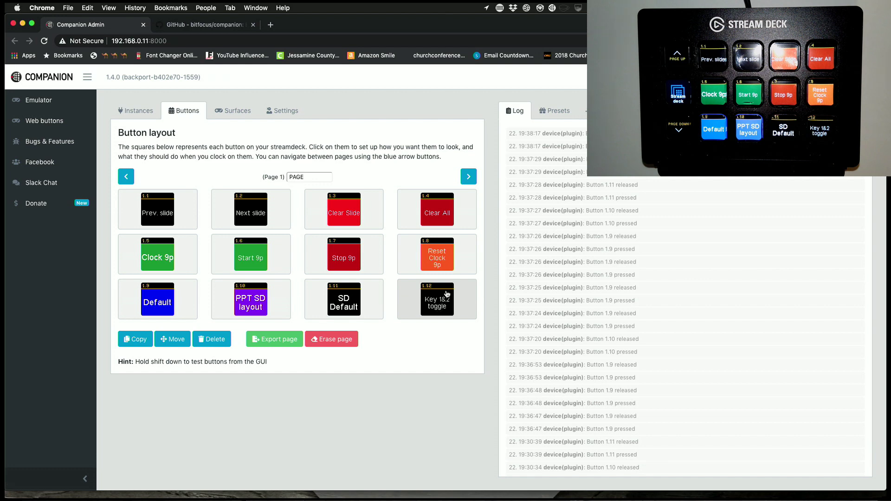
click(437, 311)
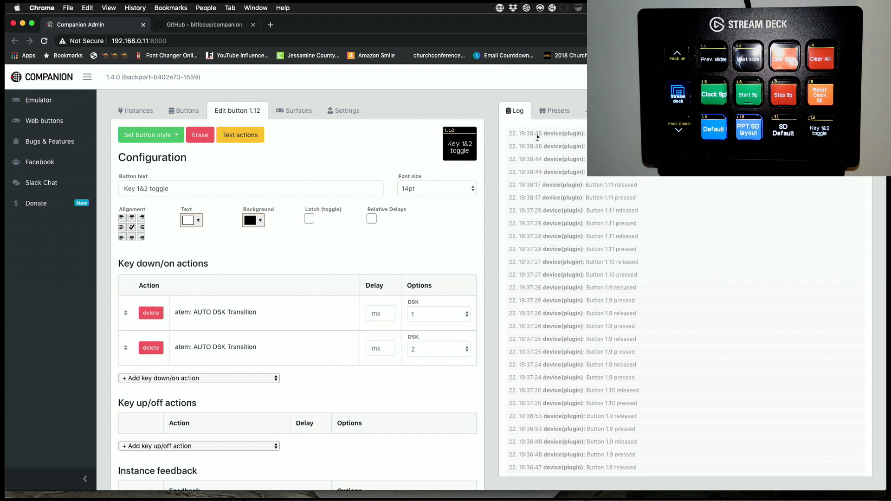
Look through the preset categories offered for the Renewed Vision ProPresenter instance and return to the list of available instance presets
click(552, 115)
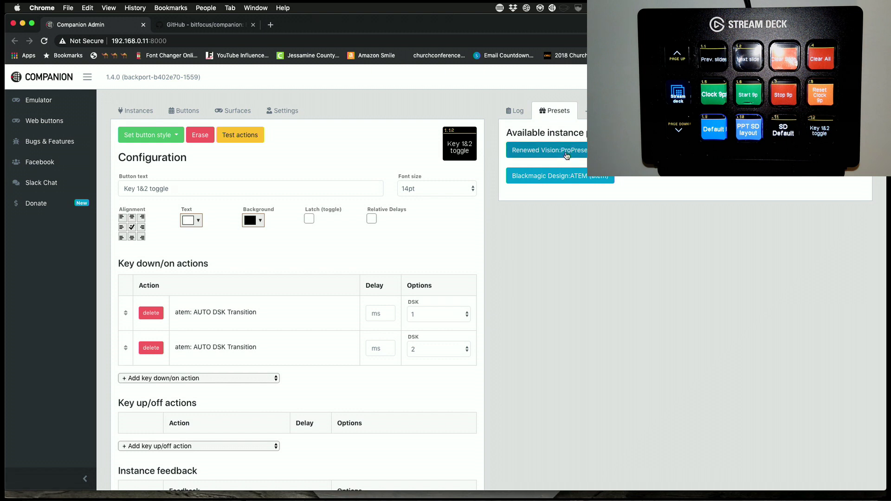
click(144, 114)
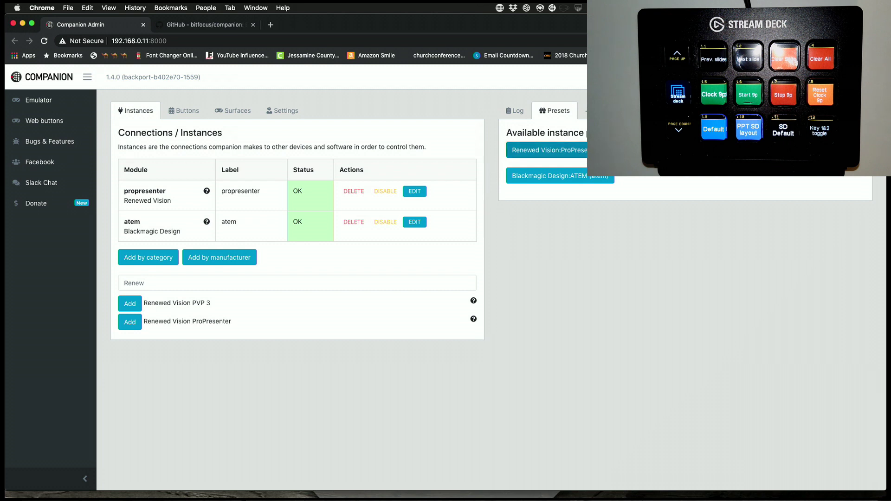
click(548, 150)
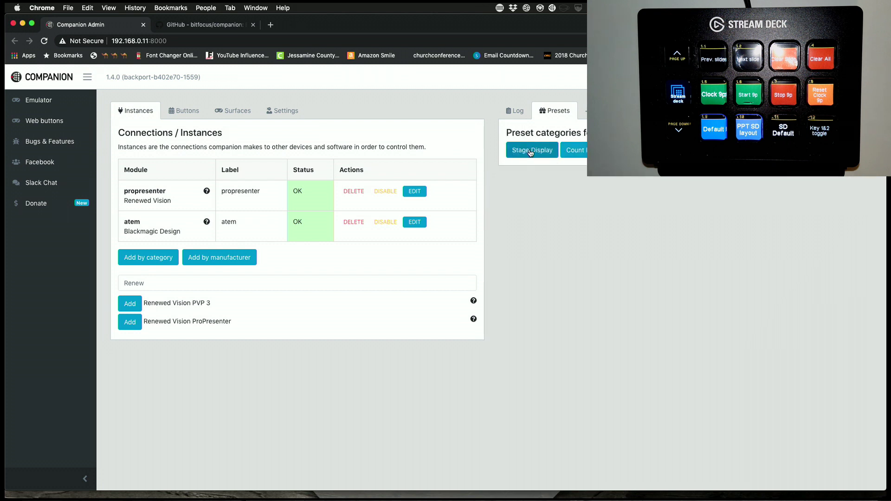
click(514, 112)
click(548, 112)
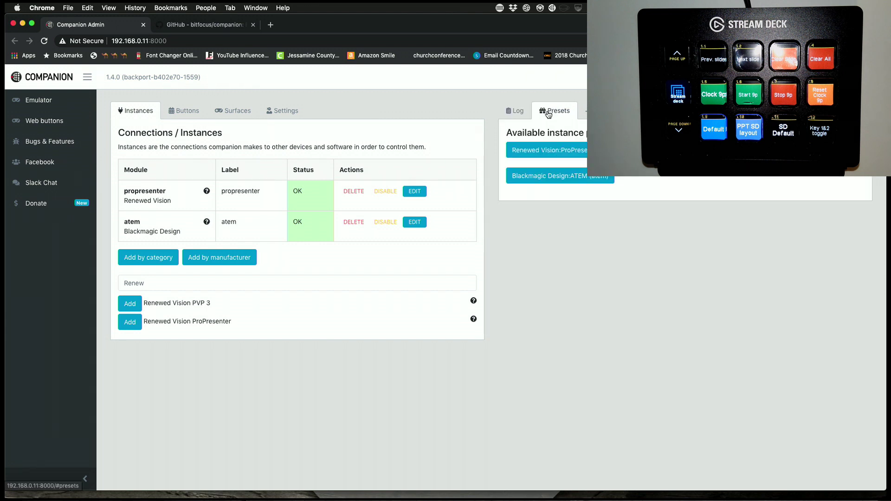
Place the MP2K preset from the Blackmagic Design ATEM's DSK 1 category on empty button 5.12 of page 5
click(561, 176)
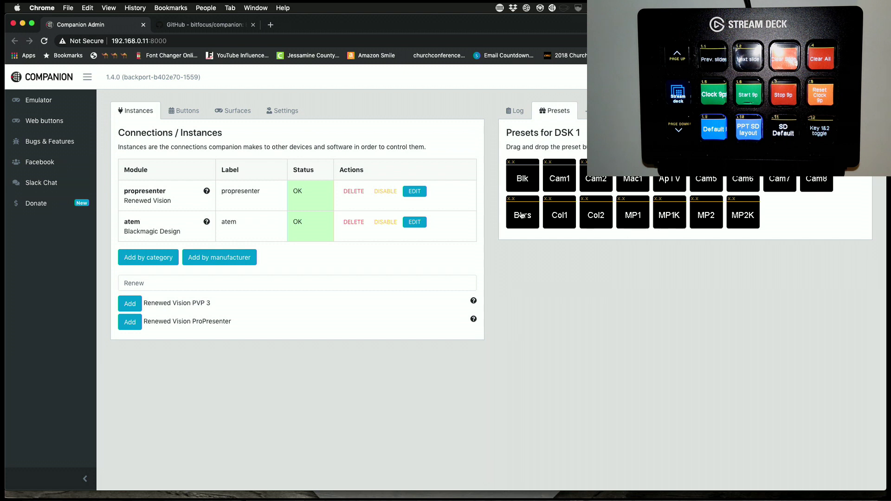
click(186, 112)
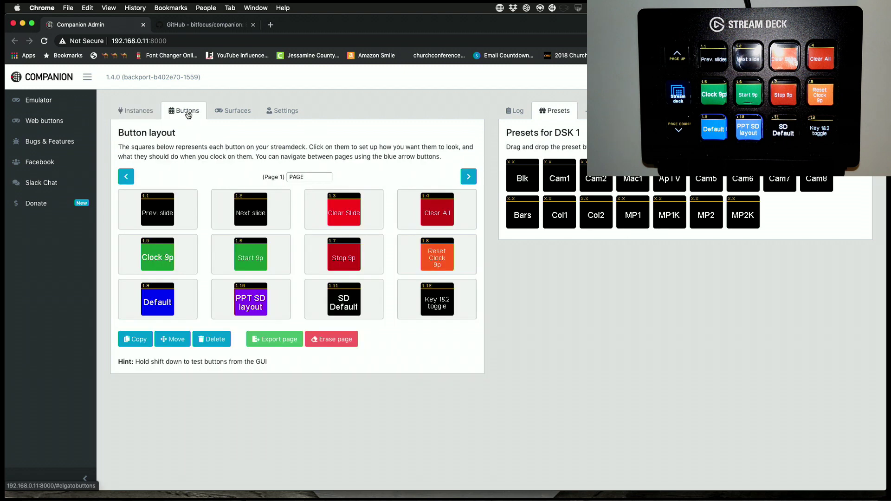
click(470, 176)
click(472, 177)
click(472, 177)
click(473, 176)
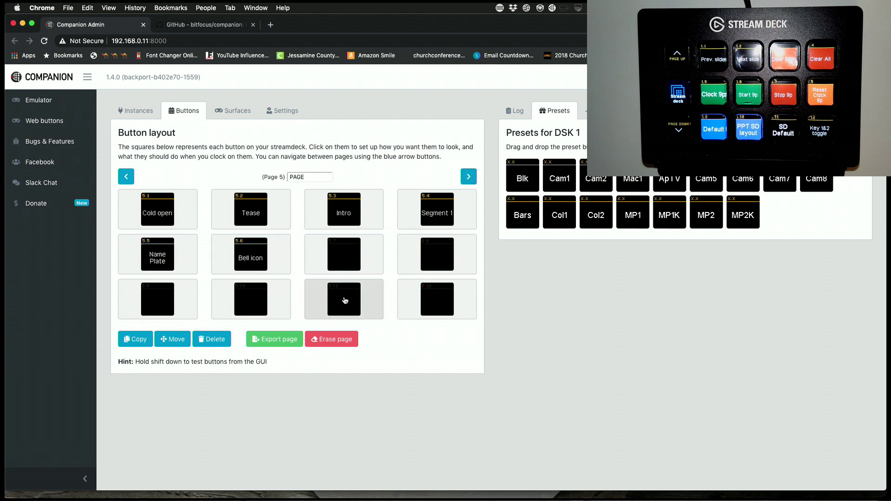
drag(742, 213, 430, 301)
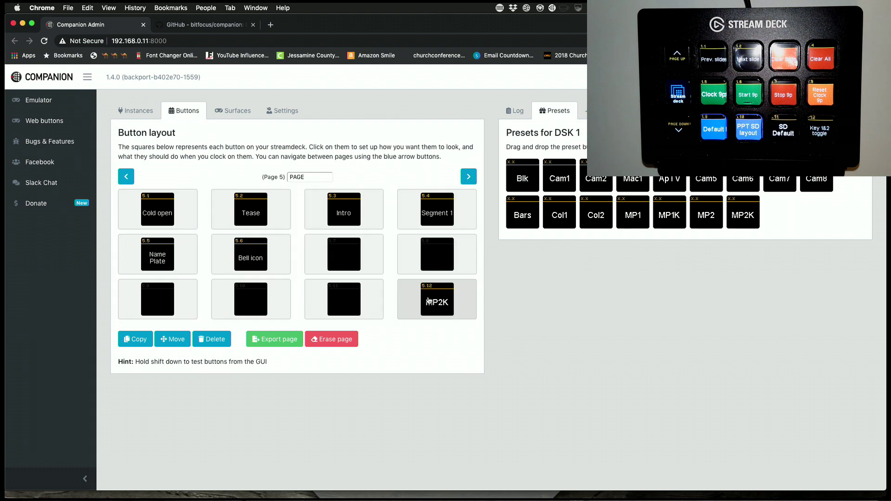
Open button 5.12 and examine its appearance settings, key down action and instance feedback
click(430, 301)
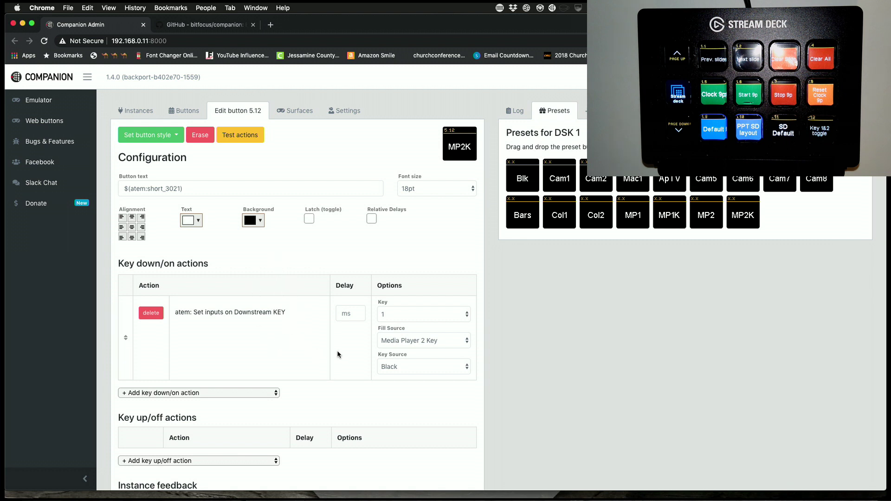
scroll(371, 341, down, 5)
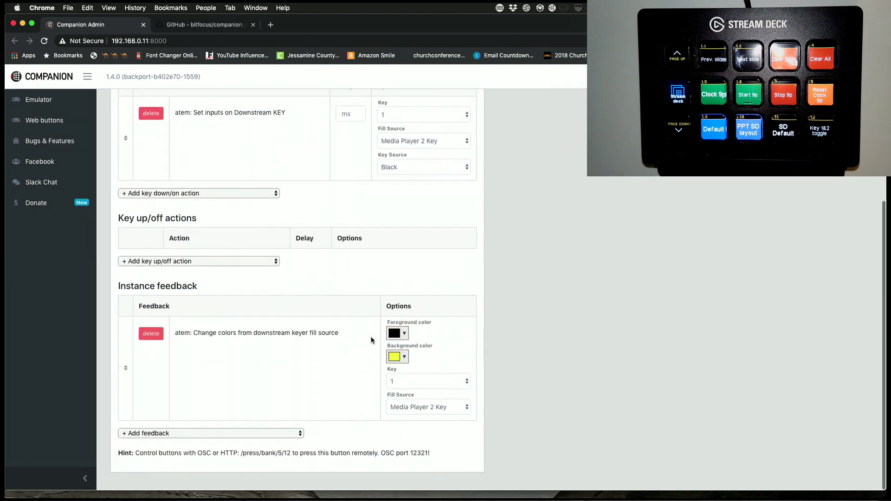
scroll(413, 280, up, 5)
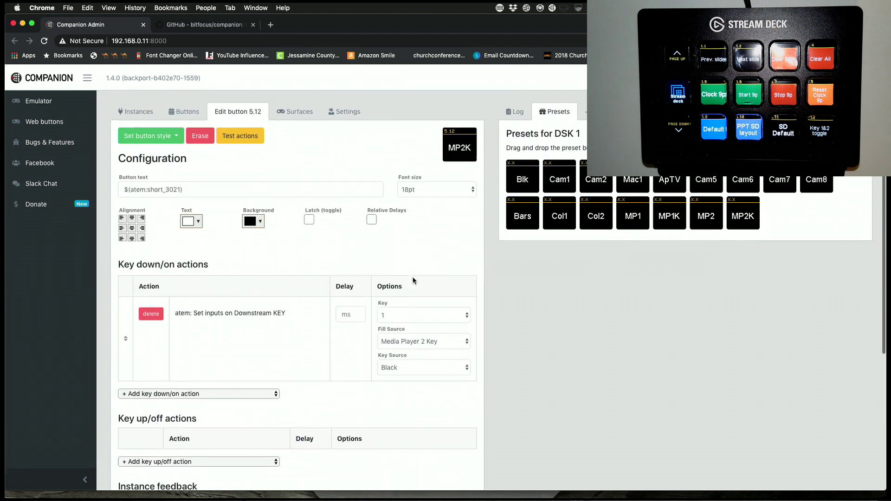